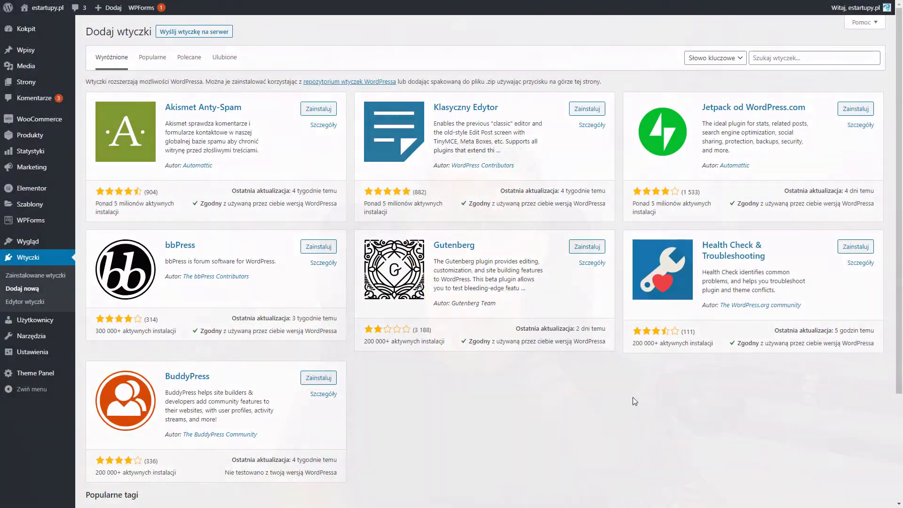
# Search the plugin directory for "wp reset" and install and activate the WP Reset – Most Advanced WordPress Reset Tool plugin
pyautogui.click(777, 58)
pyautogui.write('wp reset')
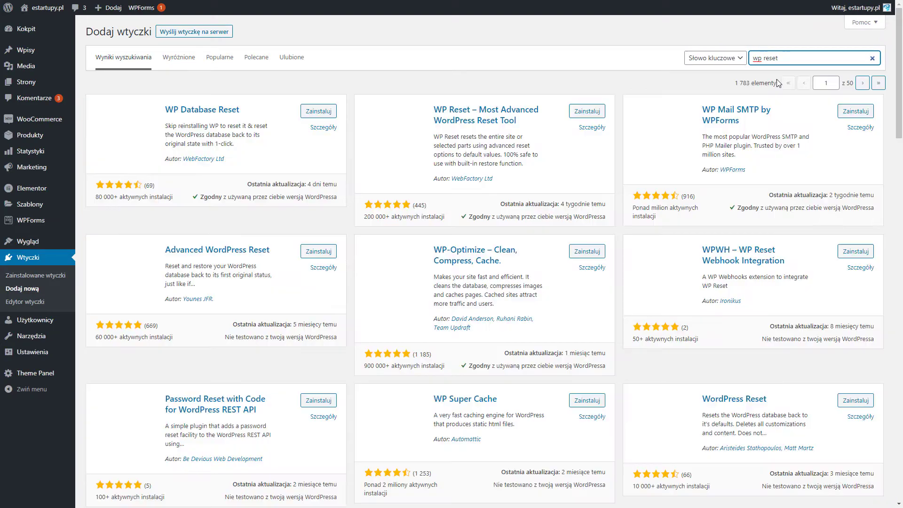
pyautogui.click(586, 112)
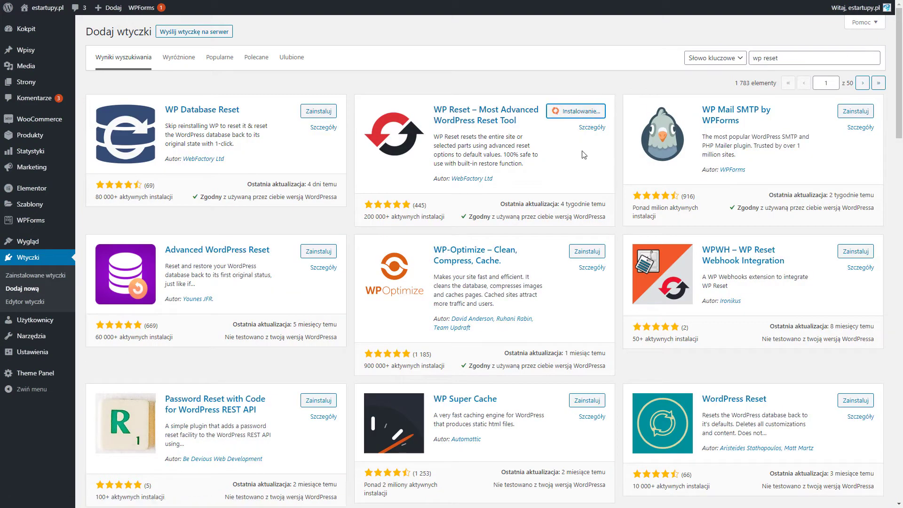
pyautogui.click(591, 112)
pyautogui.click(239, 365)
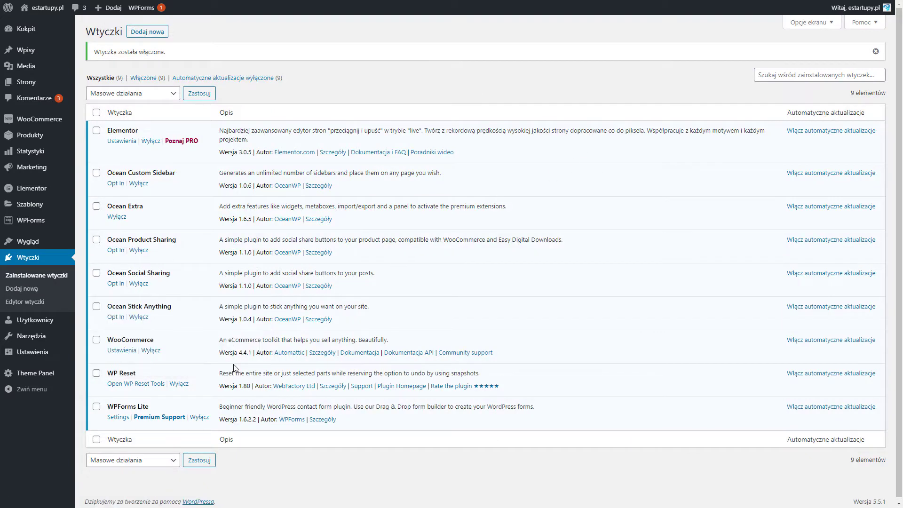
# Open the WP Reset tool and review the table of deleted data down to the Site Reset section
pyautogui.moveTo(37, 337)
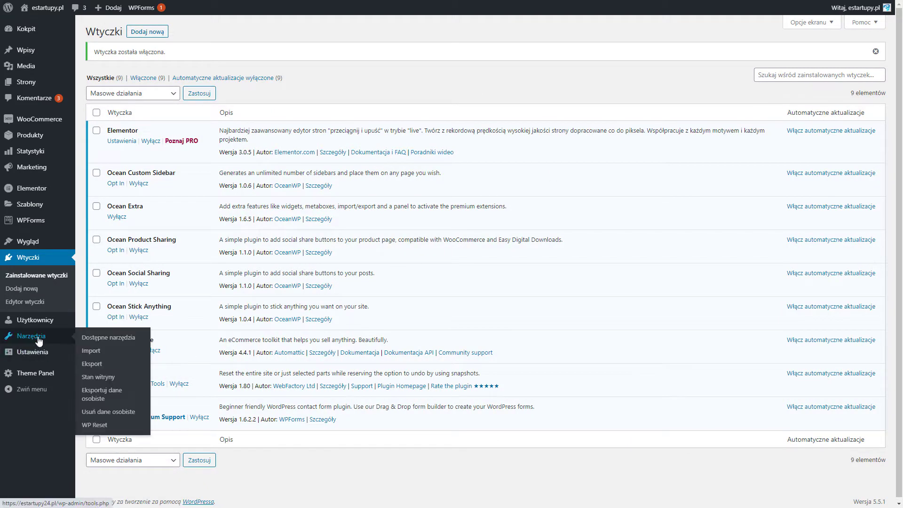
pyautogui.click(92, 424)
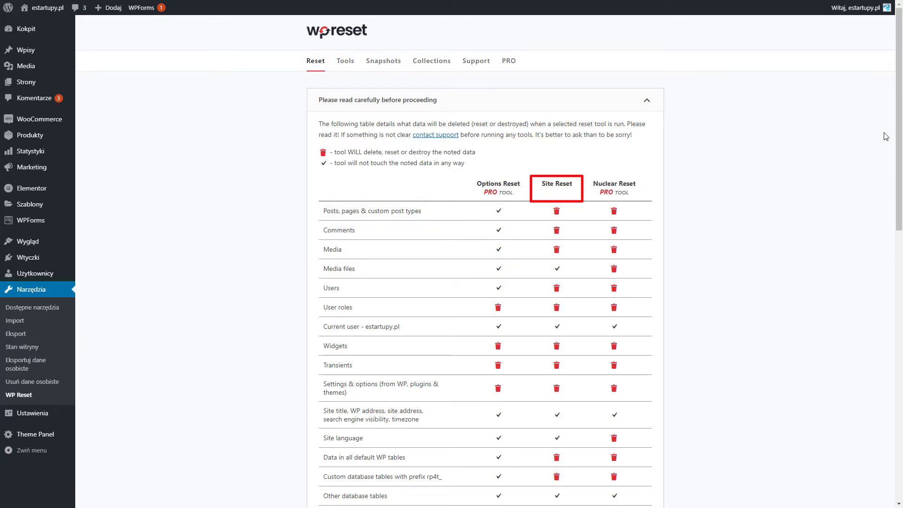
pyautogui.moveTo(900, 125); pyautogui.dragTo(896, 194)
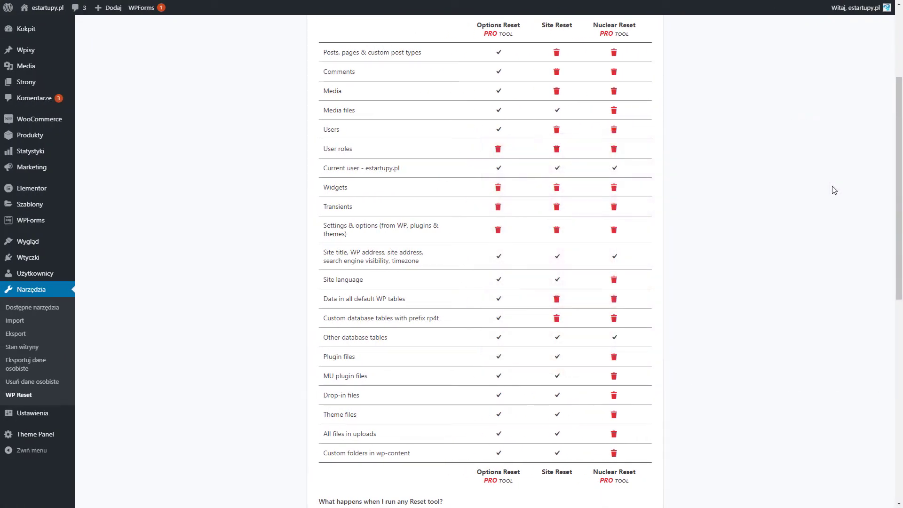
pyautogui.moveTo(897, 162); pyautogui.dragTo(893, 362)
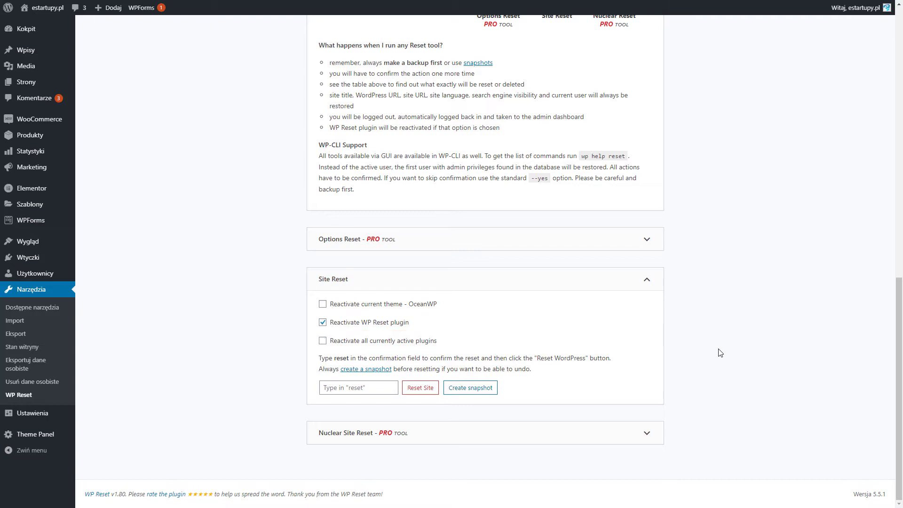
# Create a new database snapshot named "Nazwa snapshota" from the Site Reset section
pyautogui.click(466, 389)
pyautogui.press('BackSpace')
pyautogui.press('BackSpace')
pyautogui.press('BackSpace')
pyautogui.press('BackSpace')
pyautogui.press('BackSpace')
pyautogui.press('BackSpace')
pyautogui.press('BackSpace')
pyautogui.press('BackSpace')
pyautogui.press('BackSpace')
pyautogui.press('BackSpace')
pyautogui.press('BackSpace')
pyautogui.press('BackSpace')
pyautogui.press('BackSpace')
pyautogui.press('BackSpace')
pyautogui.press('BackSpace')
pyautogui.press('BackSpace')
pyautogui.press('BackSpace')
pyautogui.press('BackSpace')
pyautogui.press('BackSpace')
pyautogui.press('BackSpace')
pyautogui.write('a snapshota')
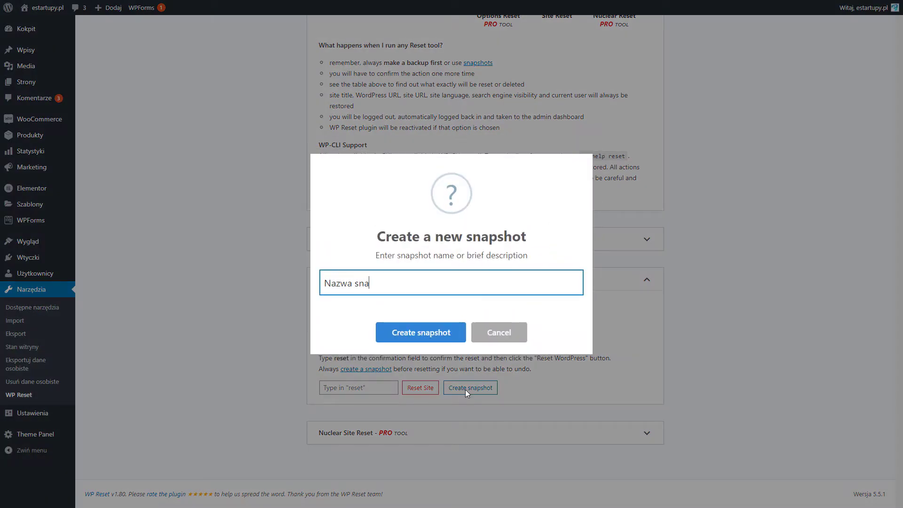
pyautogui.click(426, 339)
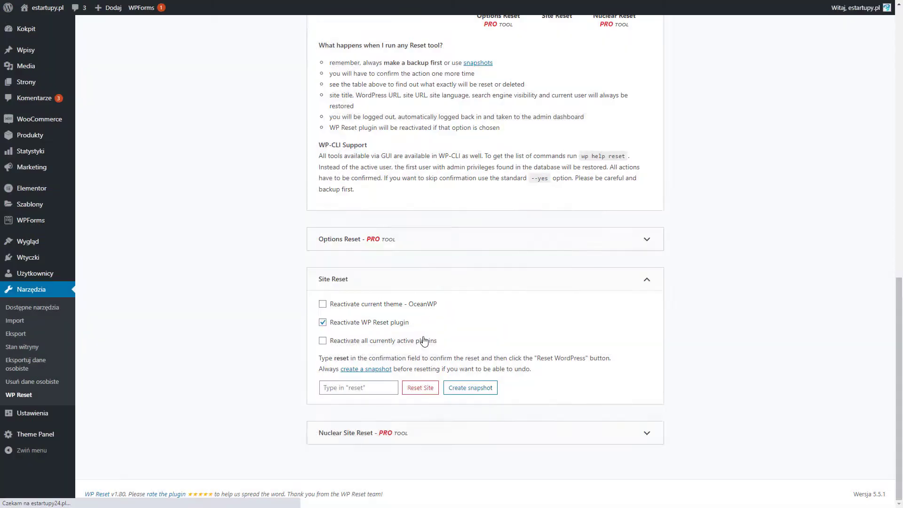
# Find the "Nazwa snapshota" entry among the user created snapshots and show its available actions
pyautogui.scroll(5, 899, 290)
pyautogui.scroll(10, 898, 289)
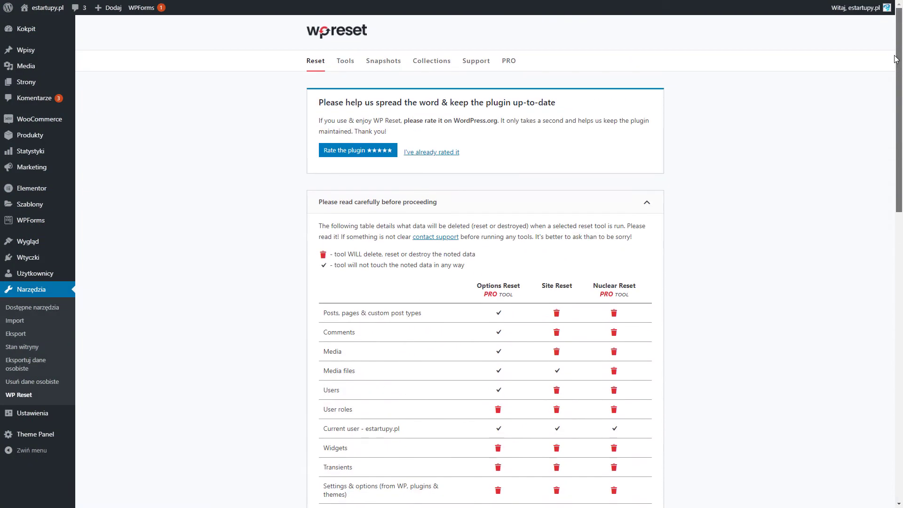
pyautogui.click(375, 66)
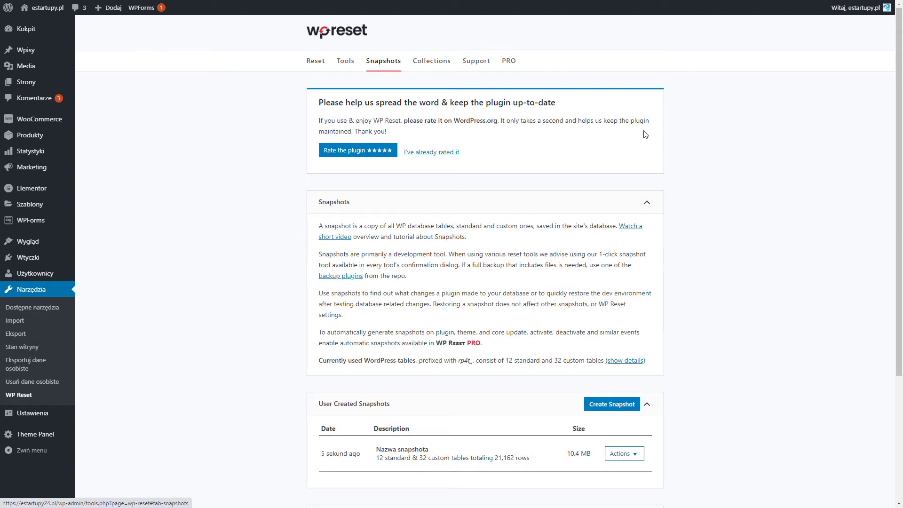
pyautogui.scroll(-2, 896, 284)
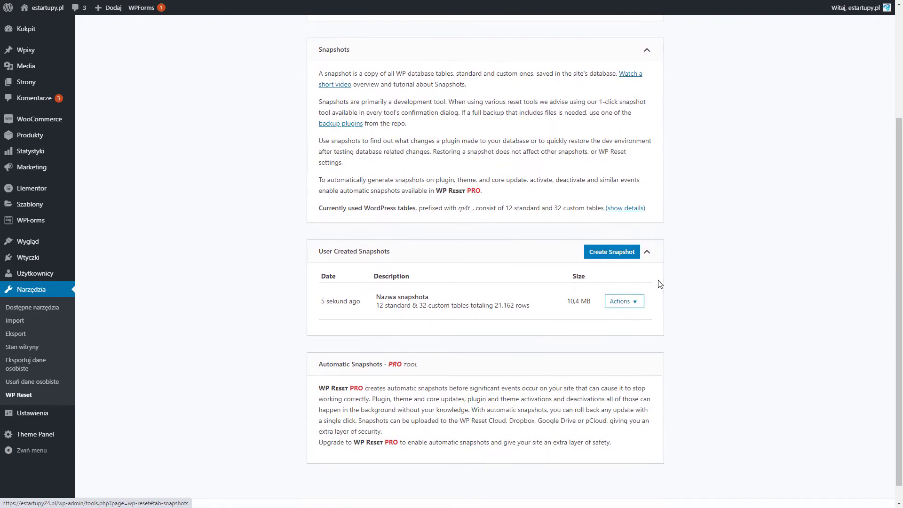
pyautogui.moveTo(381, 297); pyautogui.dragTo(476, 303)
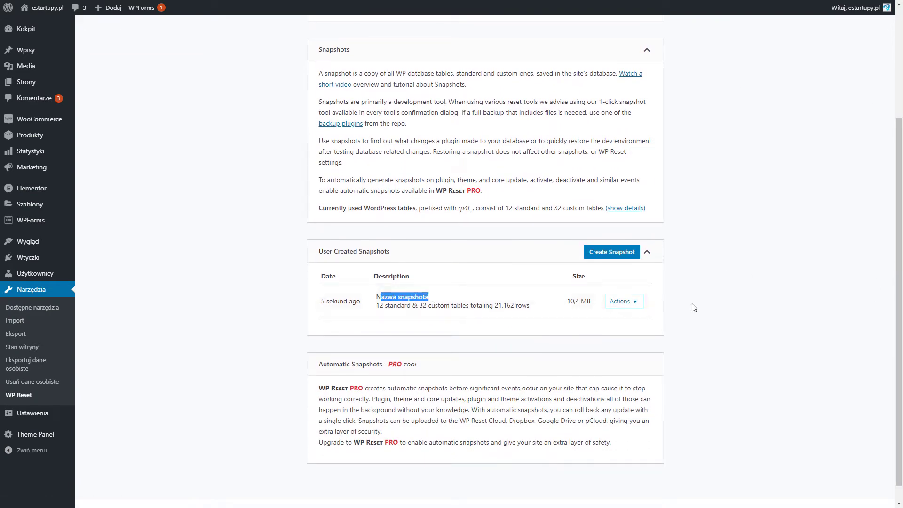
pyautogui.click(630, 302)
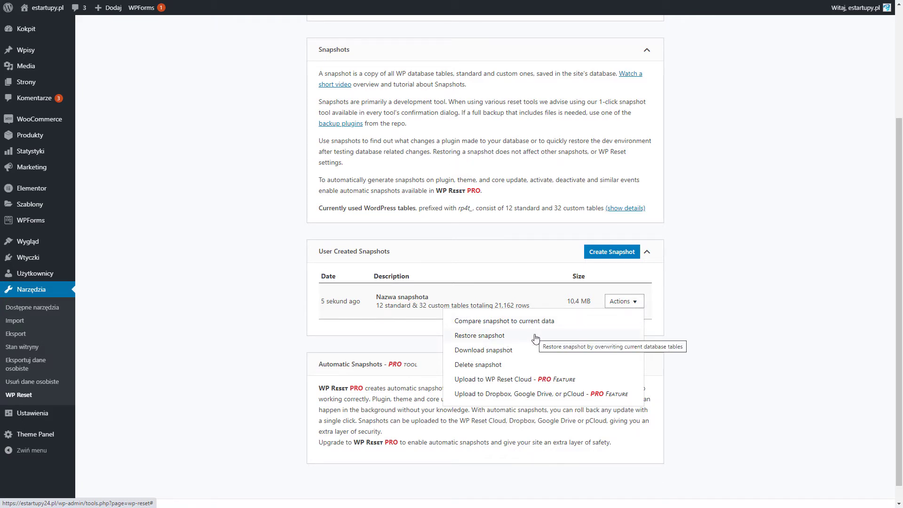
# Return to the reset tools and expand the Nuclear Site Reset section to read its description
pyautogui.scroll(3, 698, 309)
pyautogui.click(316, 60)
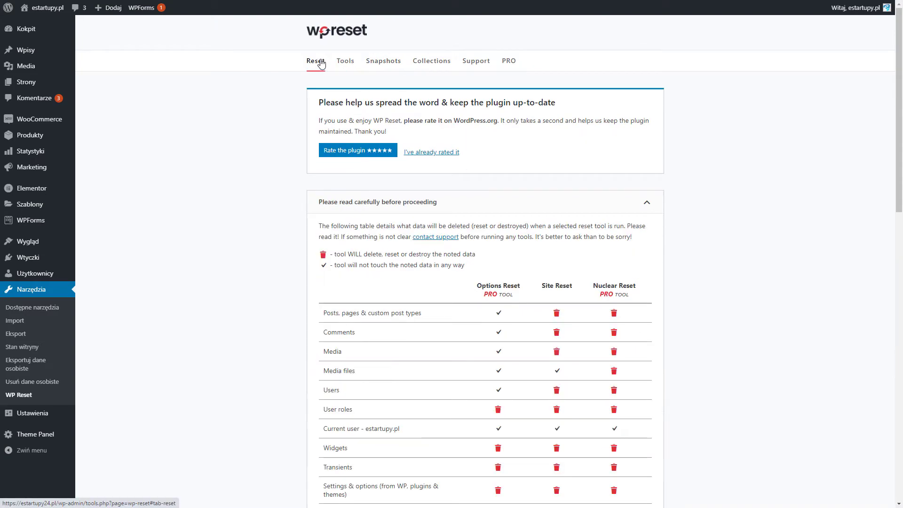
pyautogui.scroll(-3, 733, 215)
pyautogui.scroll(-10, 732, 215)
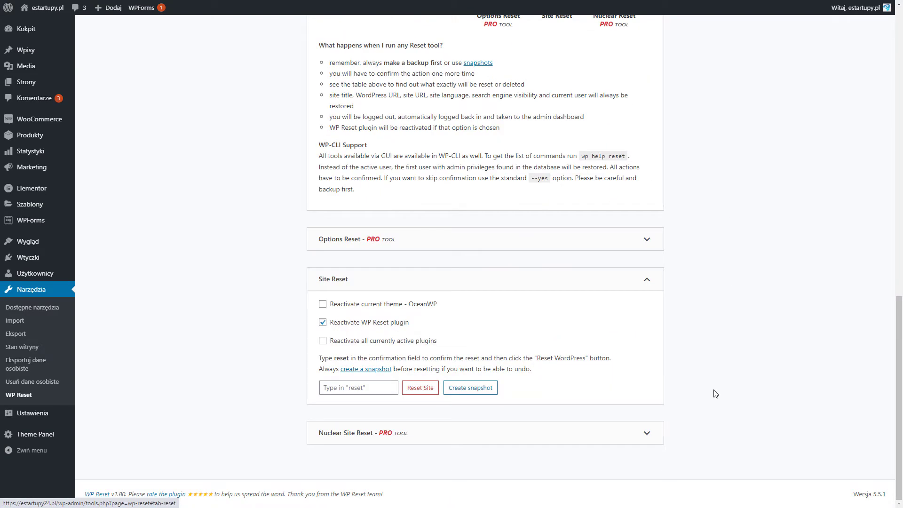
pyautogui.click(647, 436)
pyautogui.scroll(-3, 747, 419)
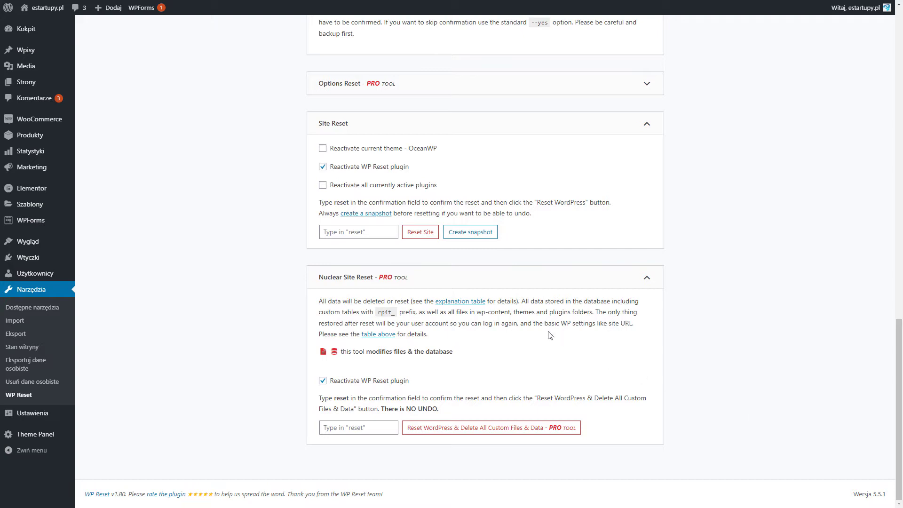
# Run the Site Reset by entering "reset" as the confirmation word and approving the WordPress reset
pyautogui.click(380, 229)
pyautogui.write('reset')
pyautogui.click(411, 237)
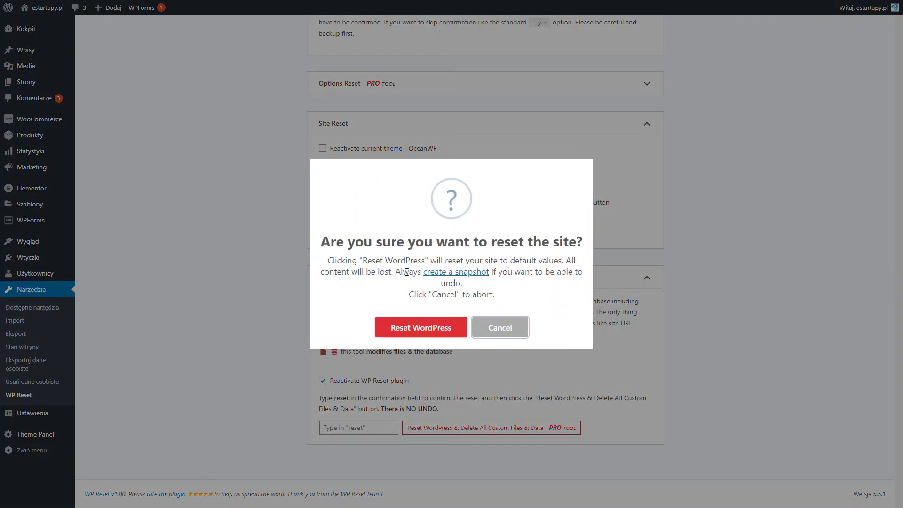
pyautogui.click(402, 331)
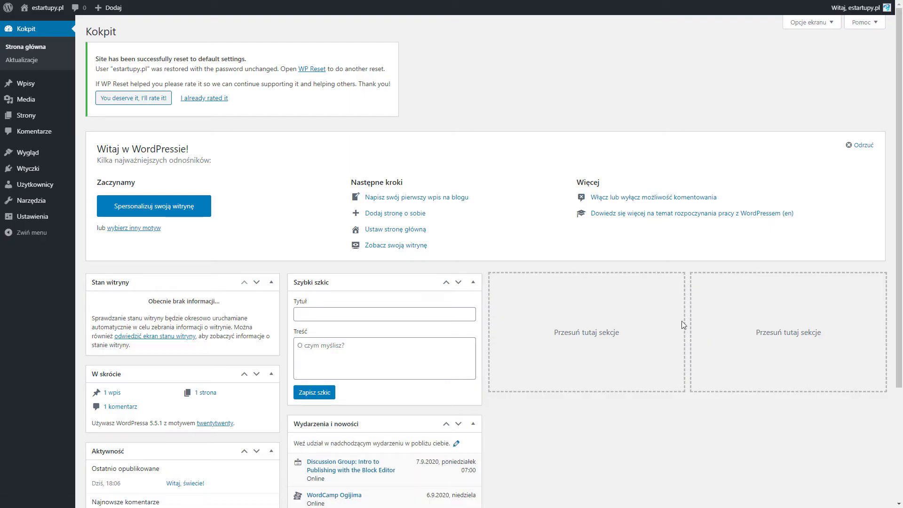
# Reopen WP Reset from the dashboard and show its index of individual tools
pyautogui.moveTo(51, 202)
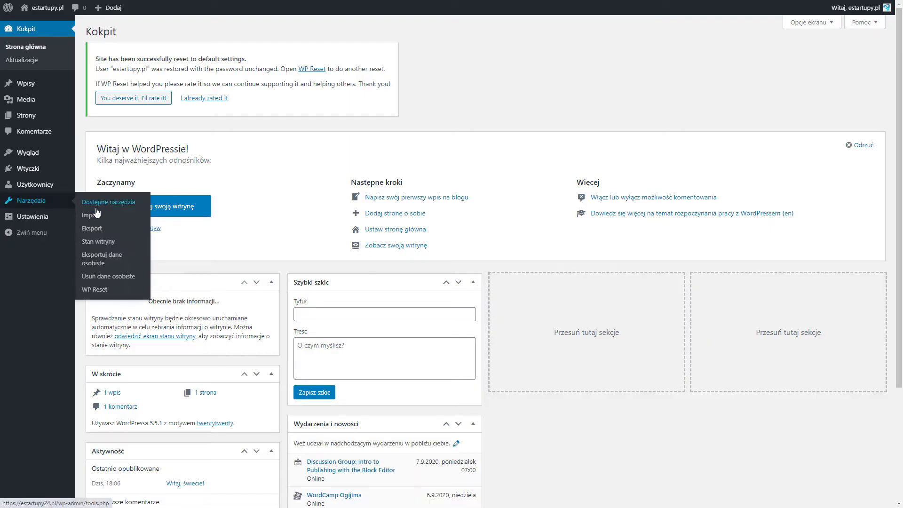
pyautogui.click(90, 291)
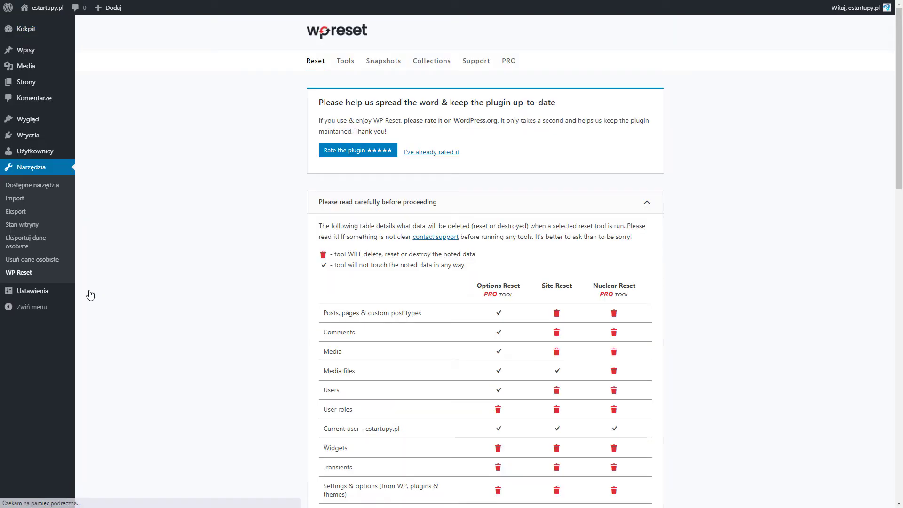
pyautogui.click(347, 71)
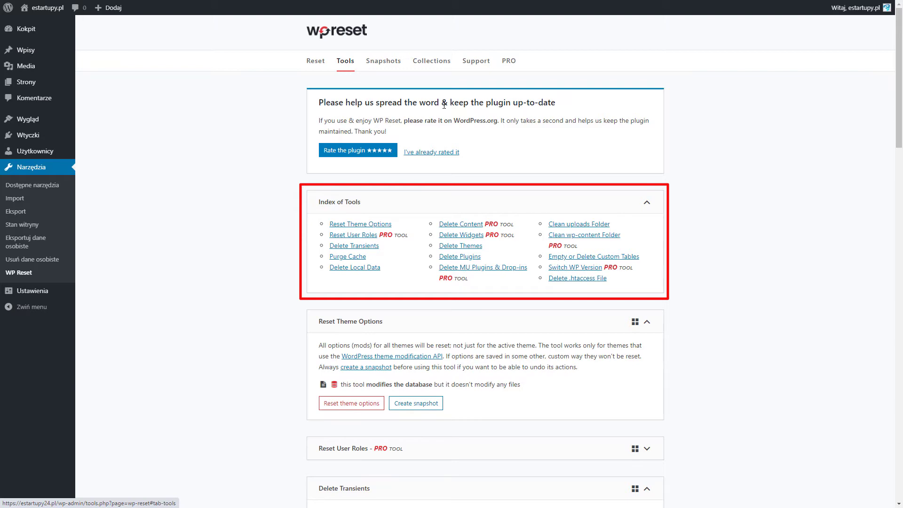
# Reset the theme options for all themes and approve the reset
pyautogui.scroll(-3, 747, 229)
pyautogui.scroll(-1, 747, 230)
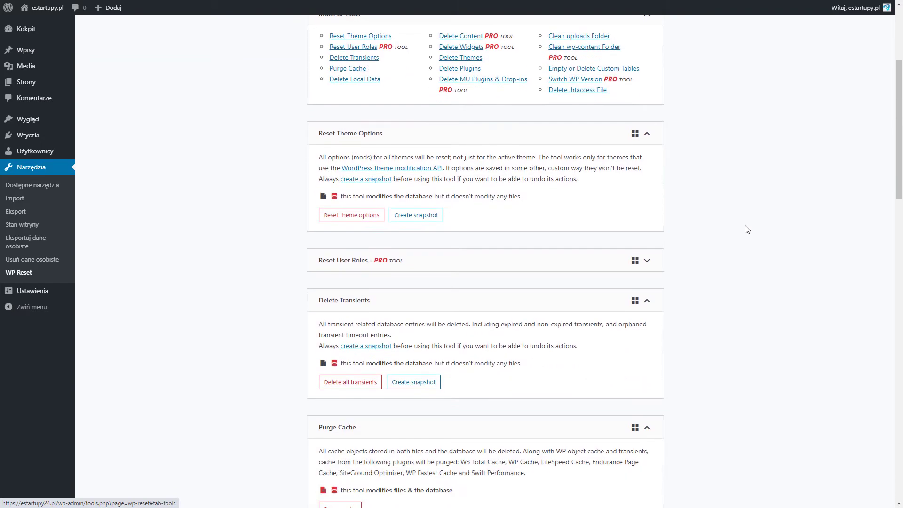
pyautogui.click(346, 220)
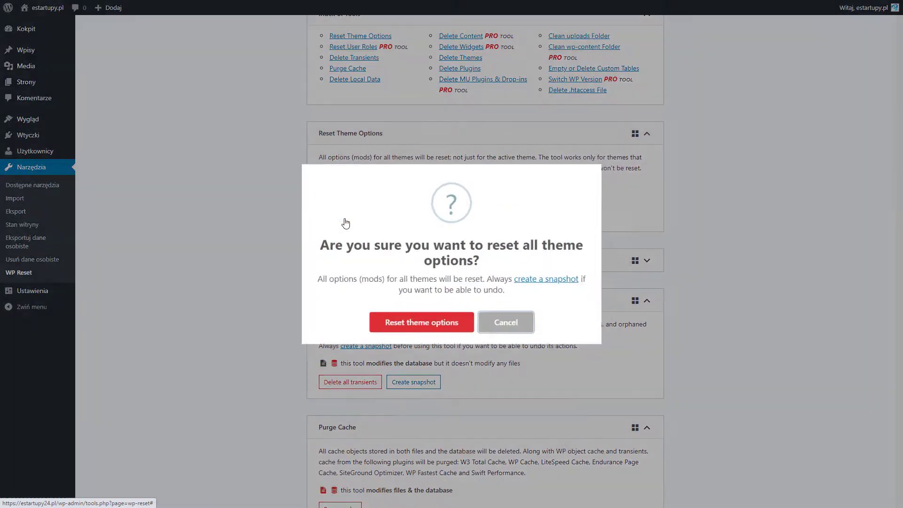
pyautogui.click(395, 323)
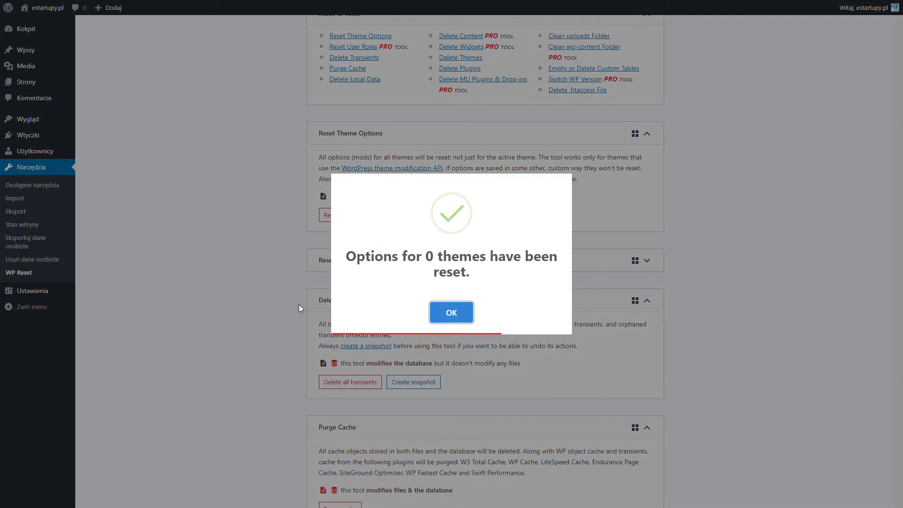
# Expand the Reset User Roles tool's description and delete all transients from the database
pyautogui.scroll(-3, 297, 308)
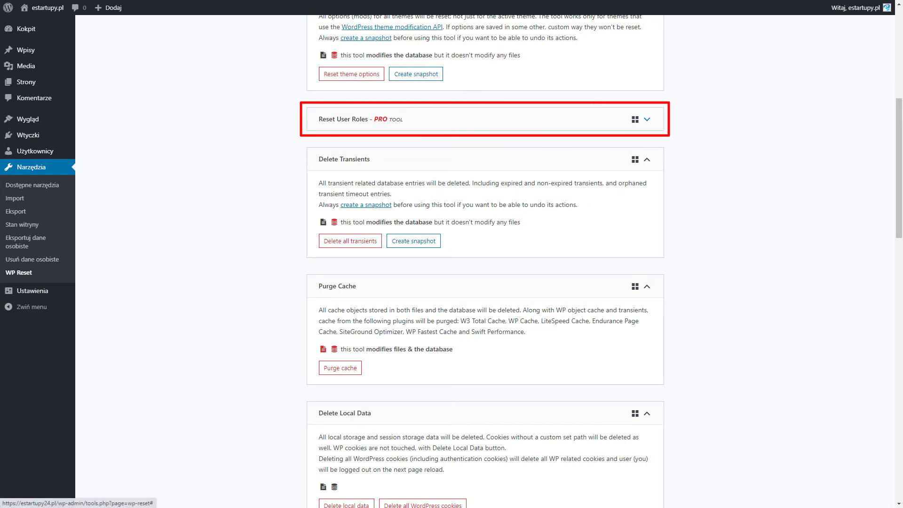
pyautogui.click(647, 119)
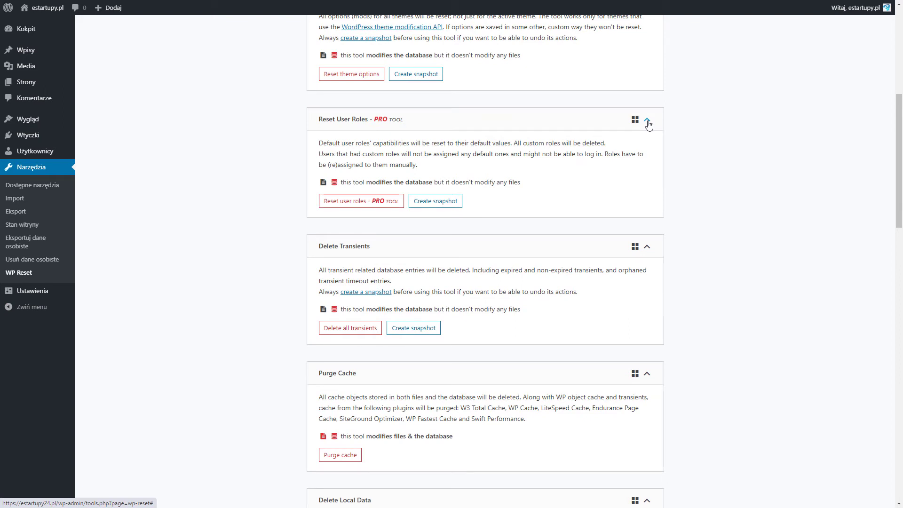
pyautogui.click(356, 334)
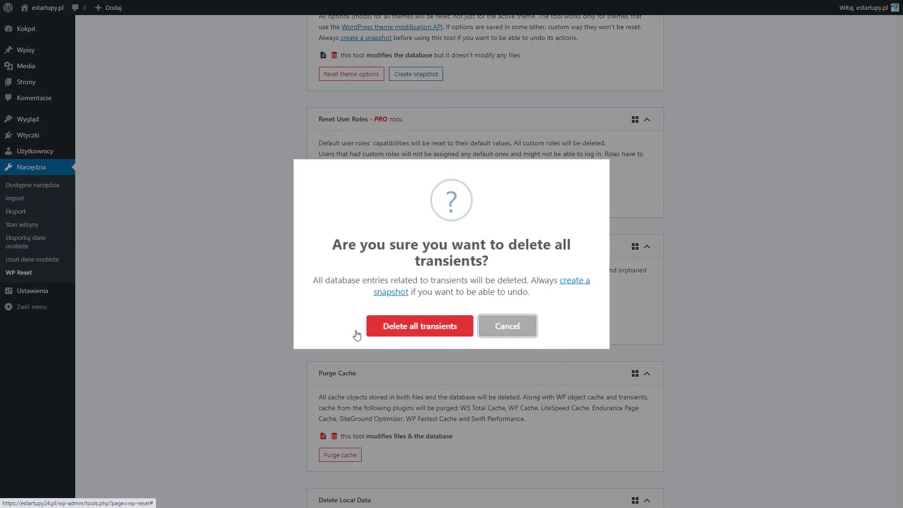
pyautogui.click(408, 325)
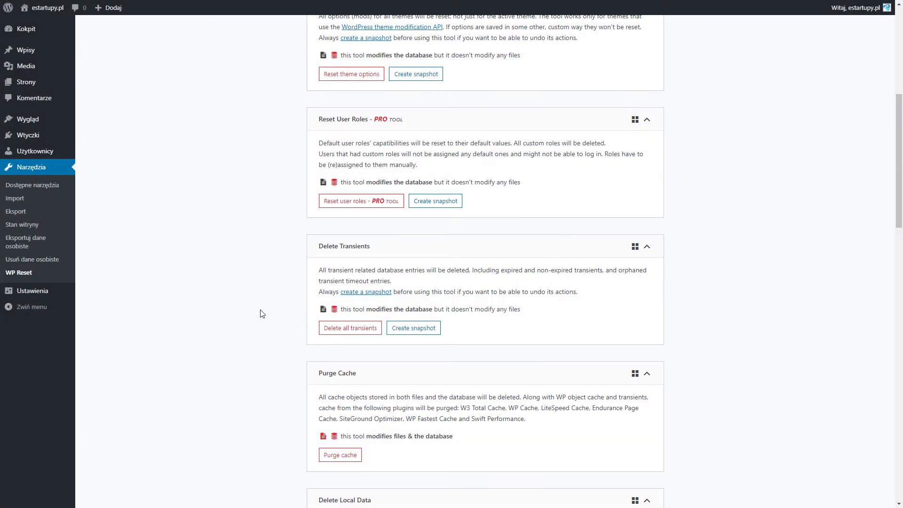
# Purge the site's cache with the Purge Cache tool and close the completion message
pyautogui.scroll(-5, 262, 314)
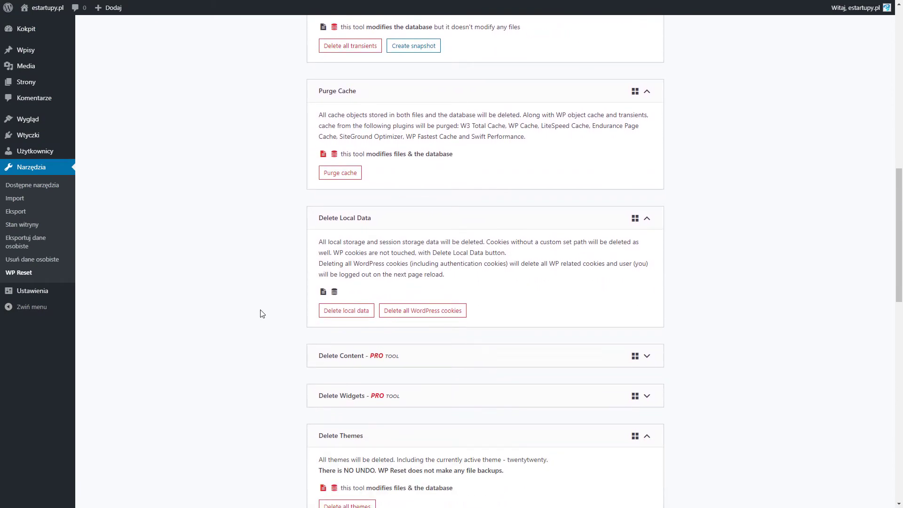
pyautogui.click(340, 177)
pyautogui.click(420, 321)
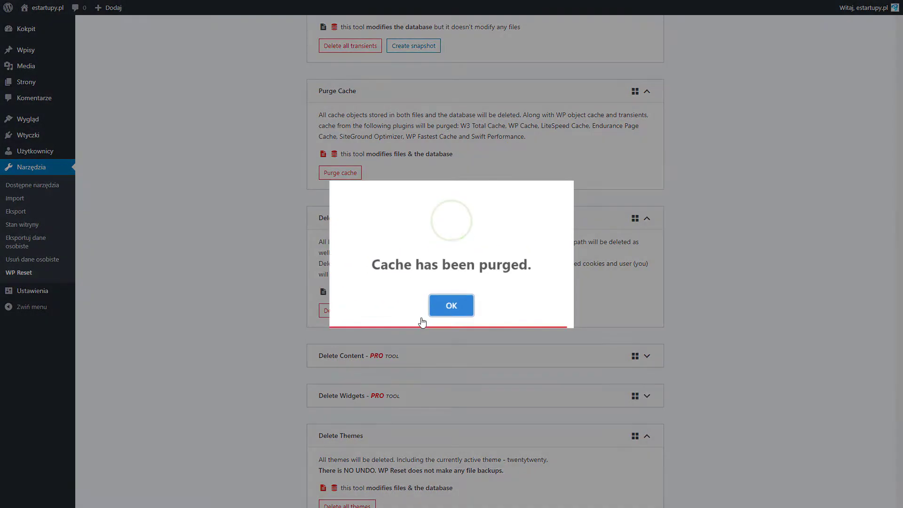
pyautogui.click(453, 308)
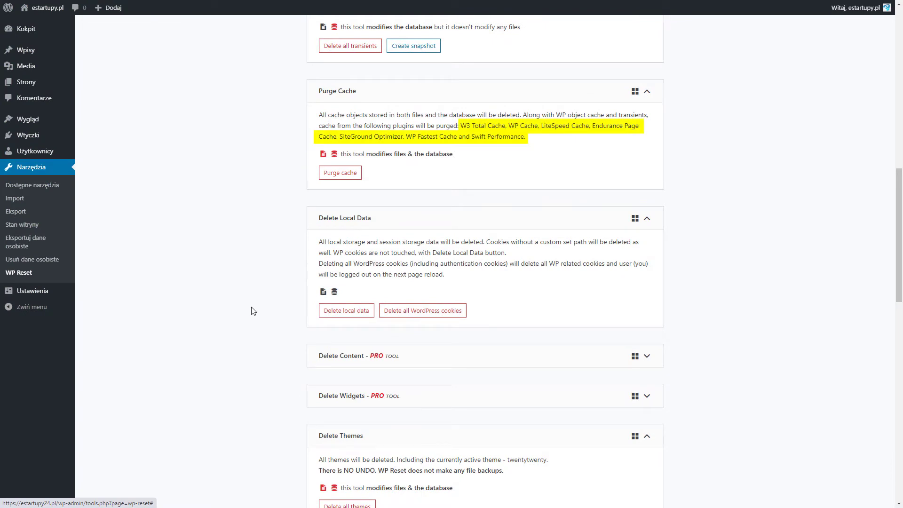
# Delete all local data with the Delete Local Data tool and close the completion message
pyautogui.click(346, 316)
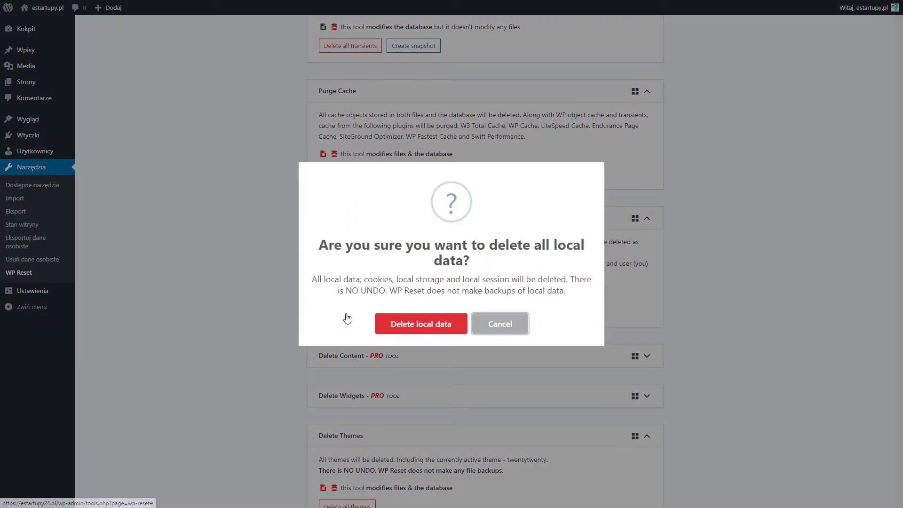
pyautogui.click(422, 330)
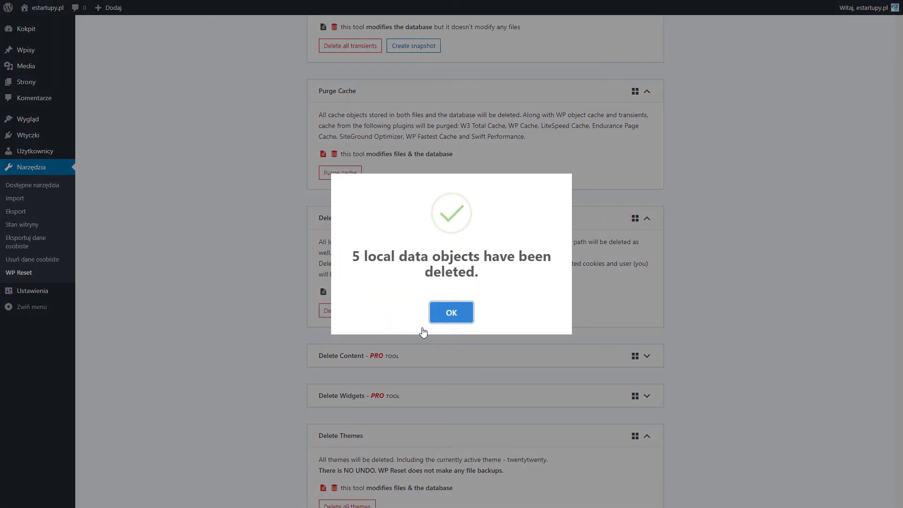
pyautogui.click(452, 322)
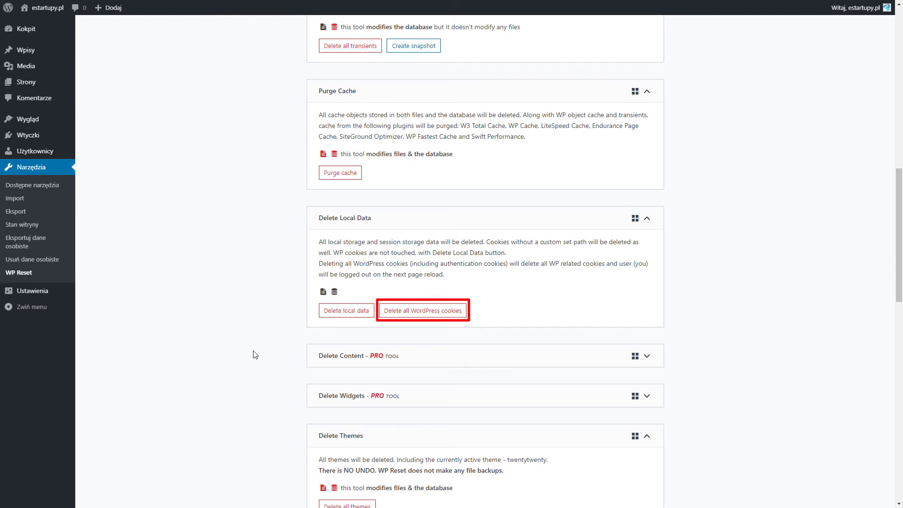
# Expand the Delete Content and Delete Widgets tool descriptions and look through the list of deletable content types
pyautogui.scroll(-5, 253, 354)
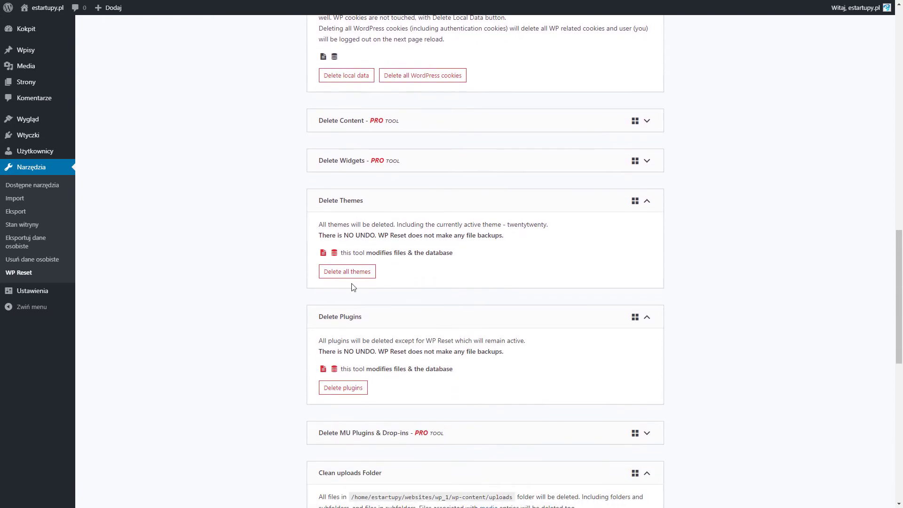
pyautogui.click(648, 123)
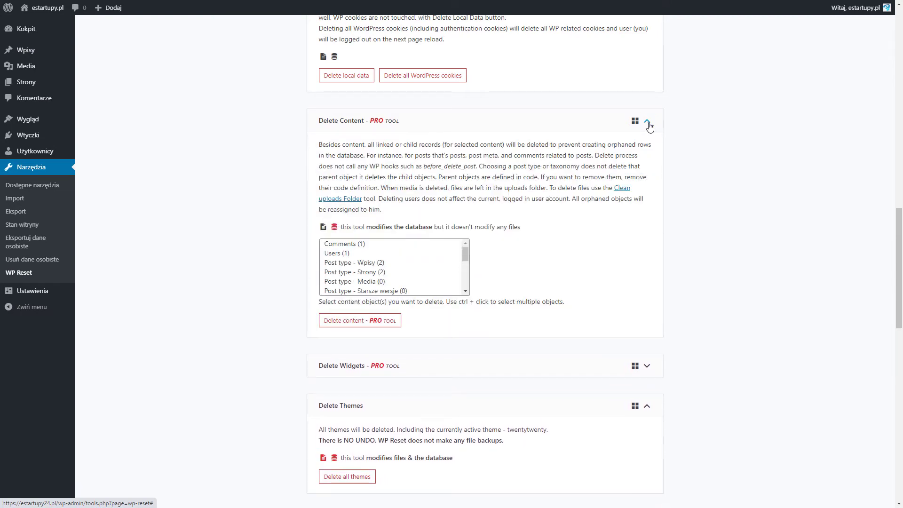
pyautogui.moveTo(466, 254); pyautogui.dragTo(465, 284)
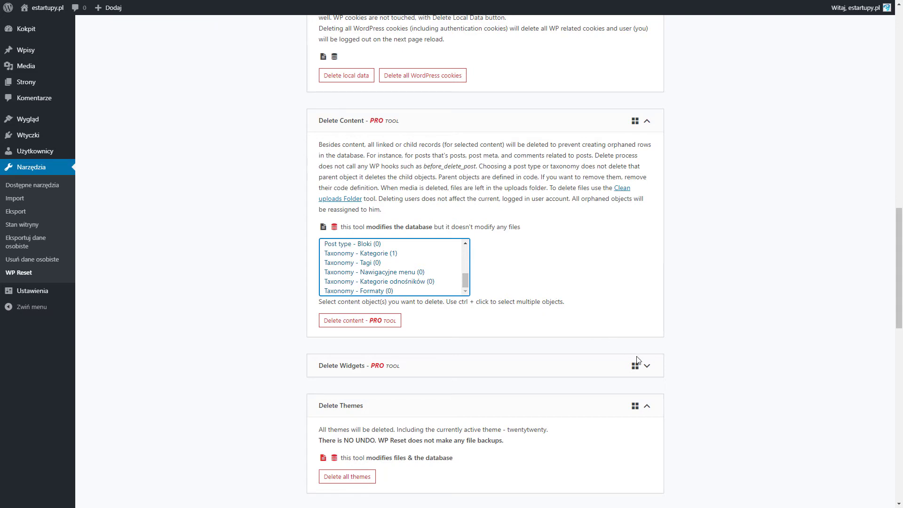
pyautogui.click(645, 368)
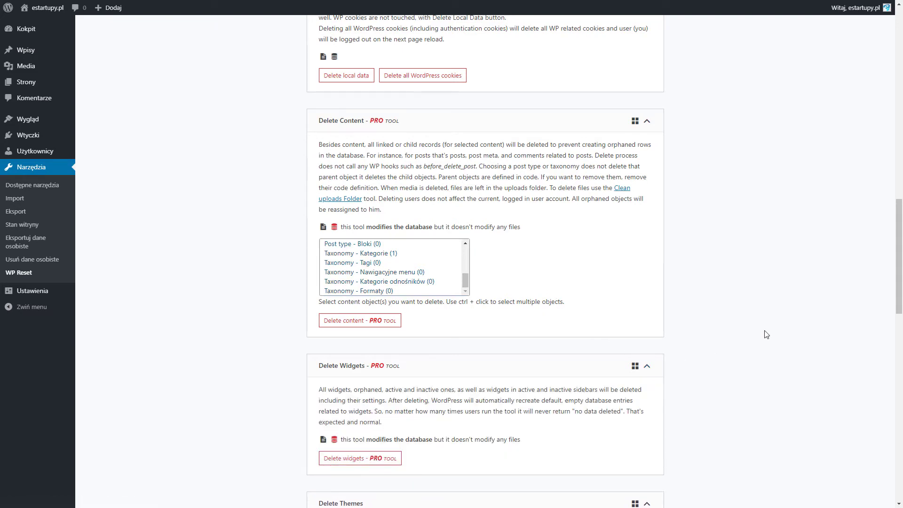
# Delete all themes, including the active one, with the Delete Themes tool and approve the deletion
pyautogui.scroll(-2, 766, 334)
pyautogui.scroll(-5, 766, 334)
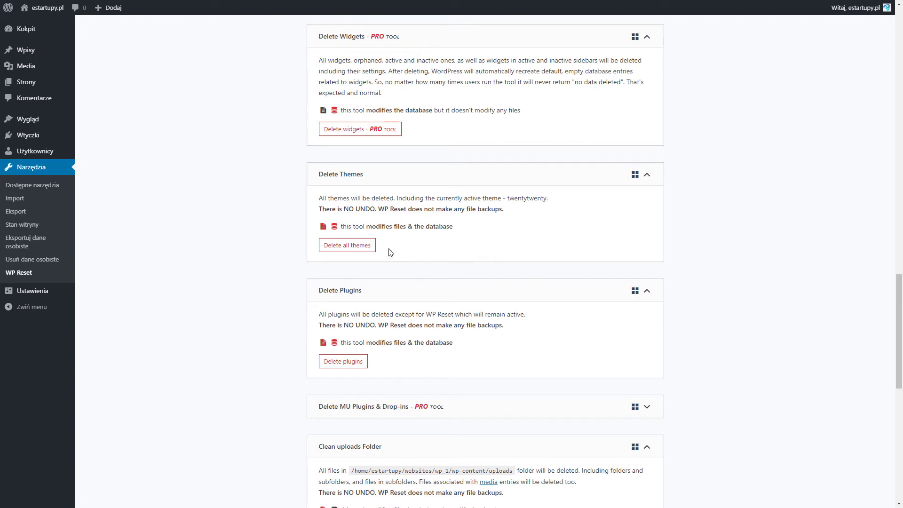
pyautogui.click(338, 248)
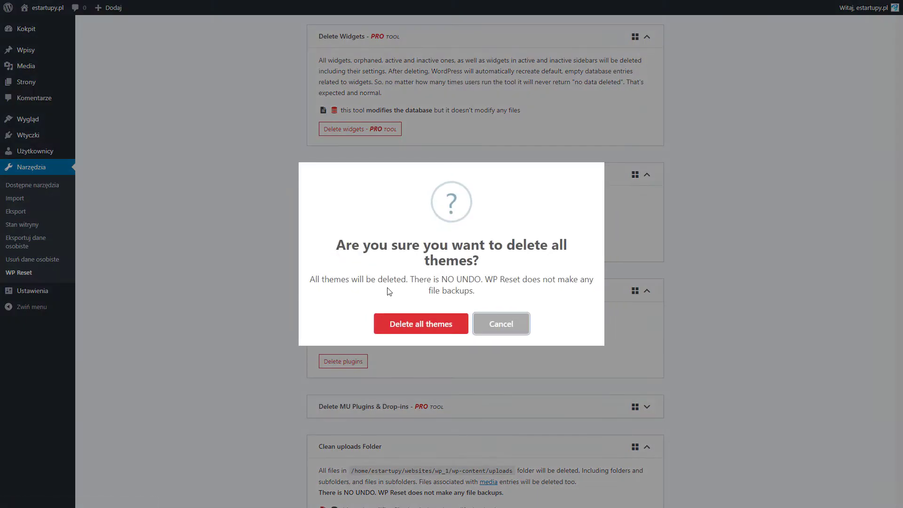
pyautogui.click(421, 324)
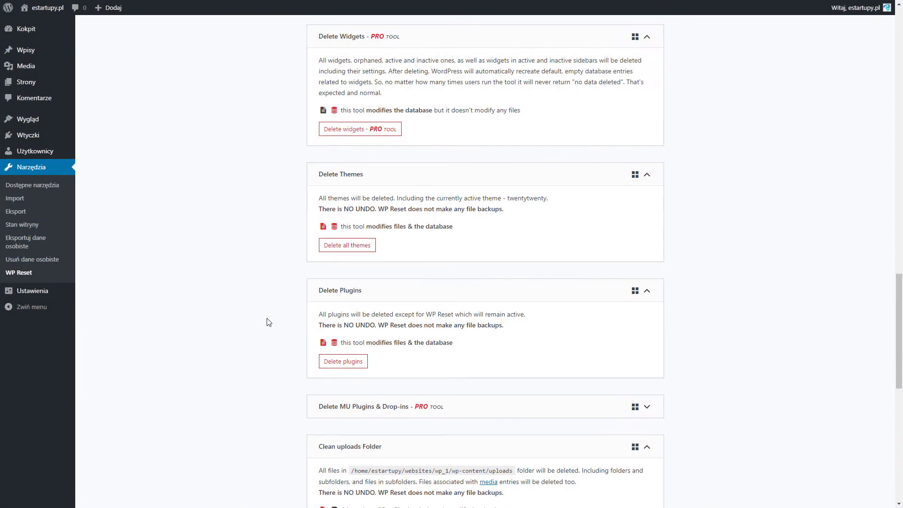
# Delete all plugins except WP Reset with the Delete Plugins tool, approve the deletion and close the completion message
pyautogui.scroll(-4, 269, 322)
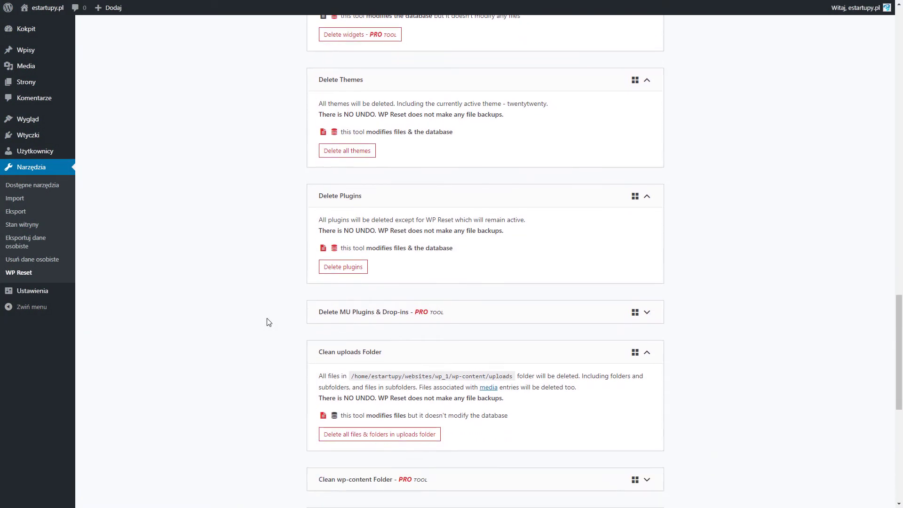
pyautogui.click(344, 175)
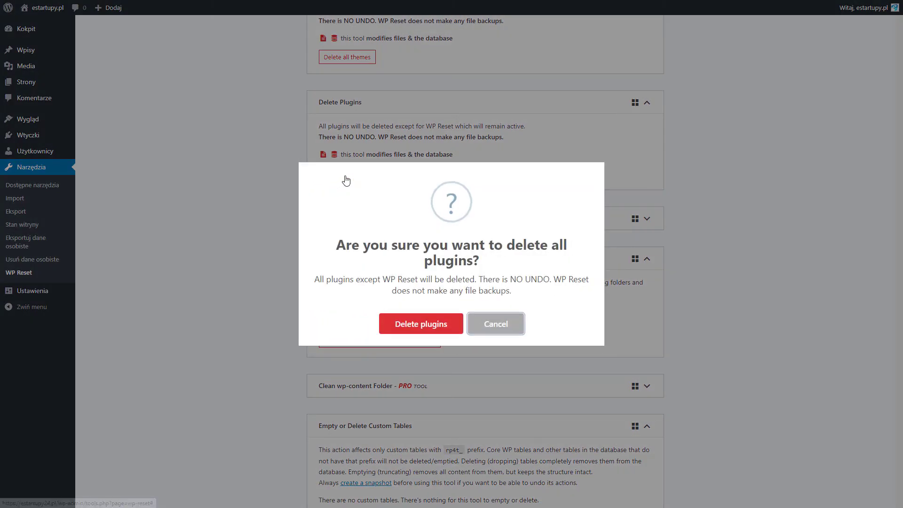
pyautogui.click(420, 332)
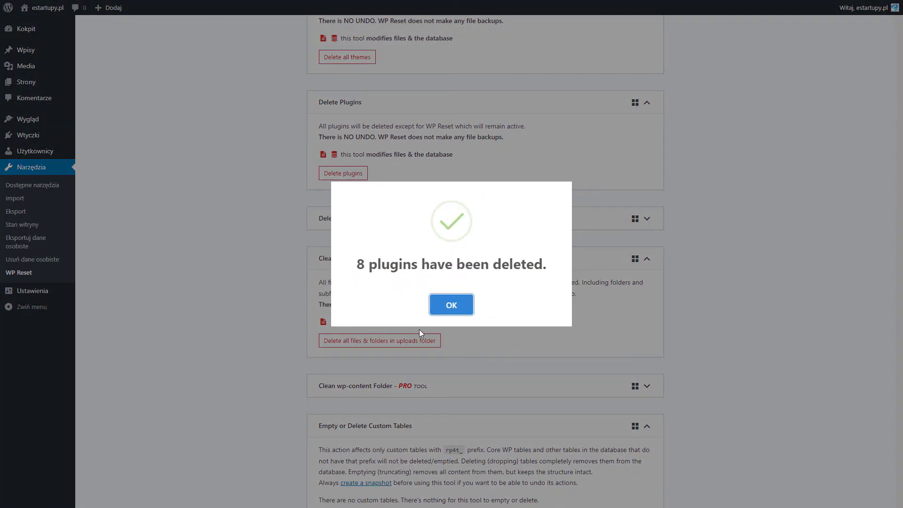
pyautogui.click(440, 311)
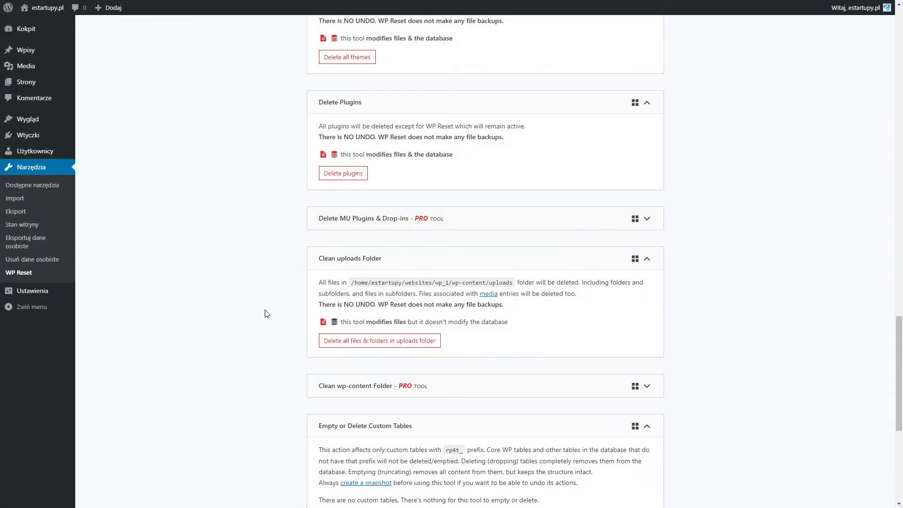
# Expand the Delete MU Plugins & Drop-ins description, and delete all files and folders in the uploads folder
pyautogui.click(647, 221)
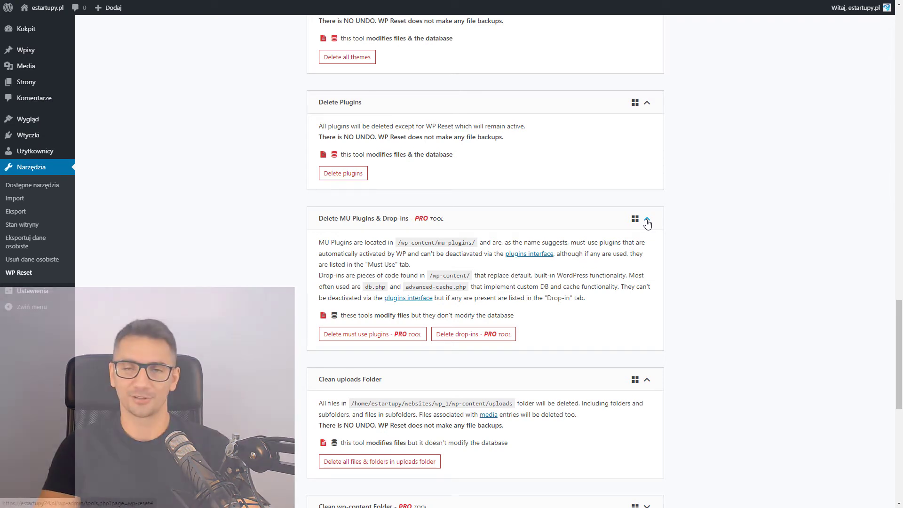
pyautogui.scroll(-7, 648, 224)
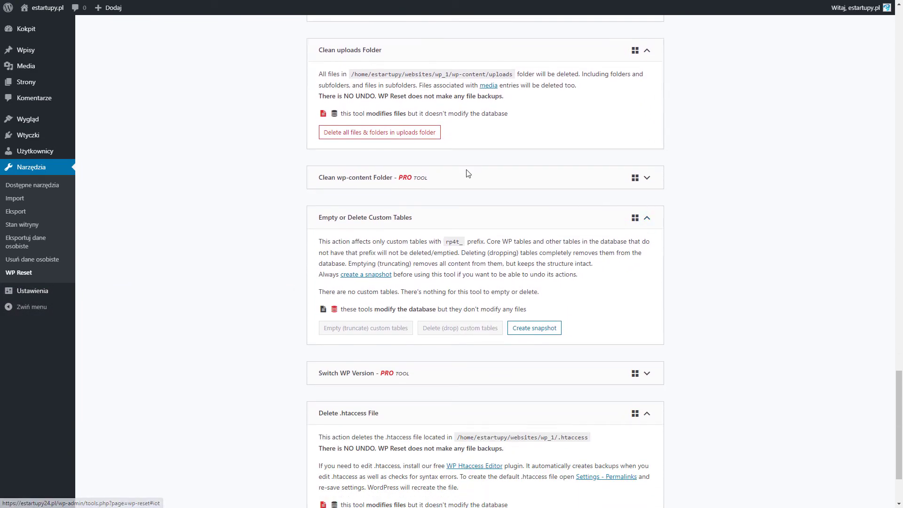
pyautogui.click(367, 136)
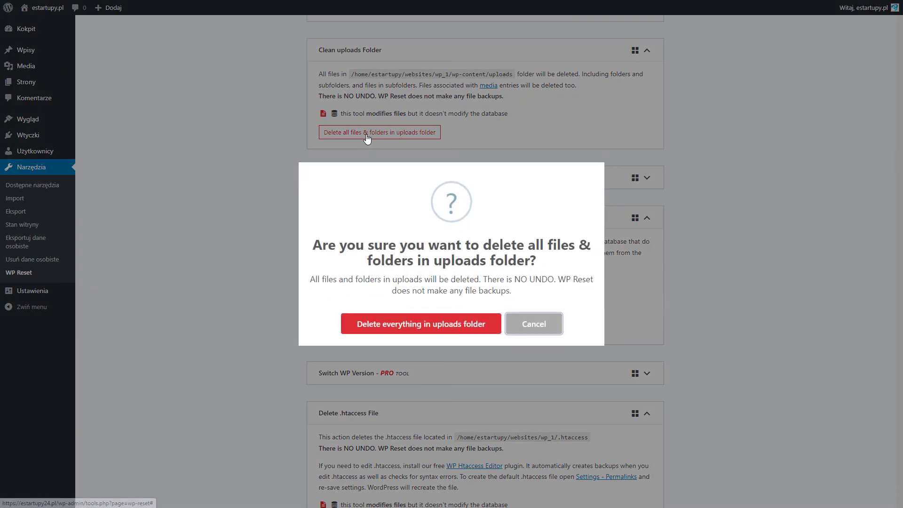
pyautogui.click(411, 324)
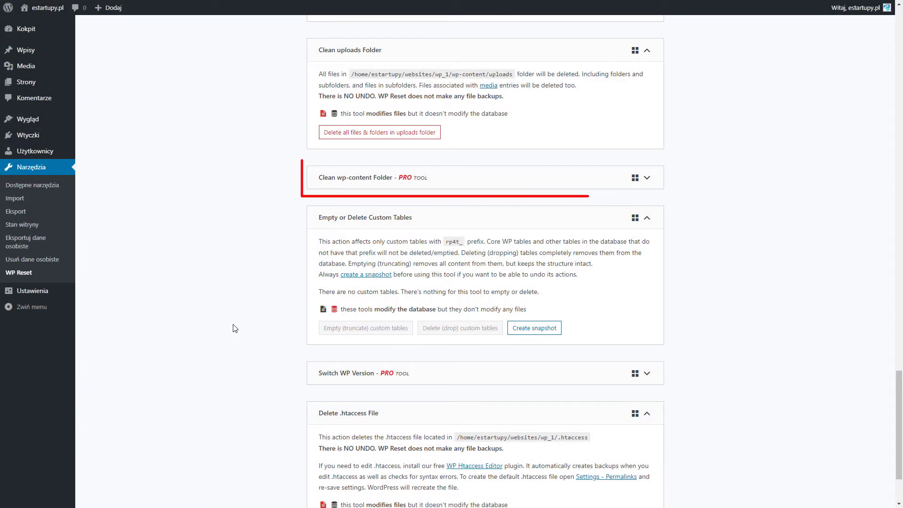
# Expand the Clean wp-content Folder and Switch WP Version tools and view the list of WordPress versions available for switching
pyautogui.click(648, 179)
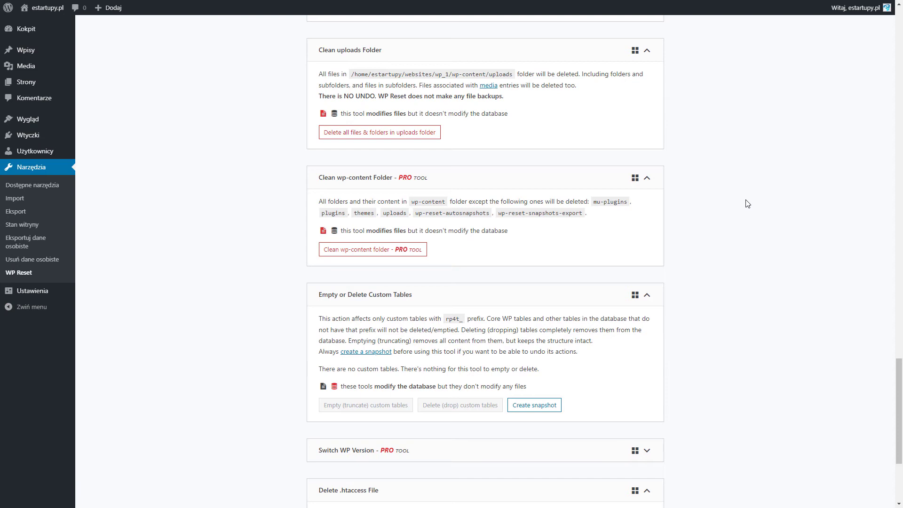
pyautogui.scroll(-4, 712, 233)
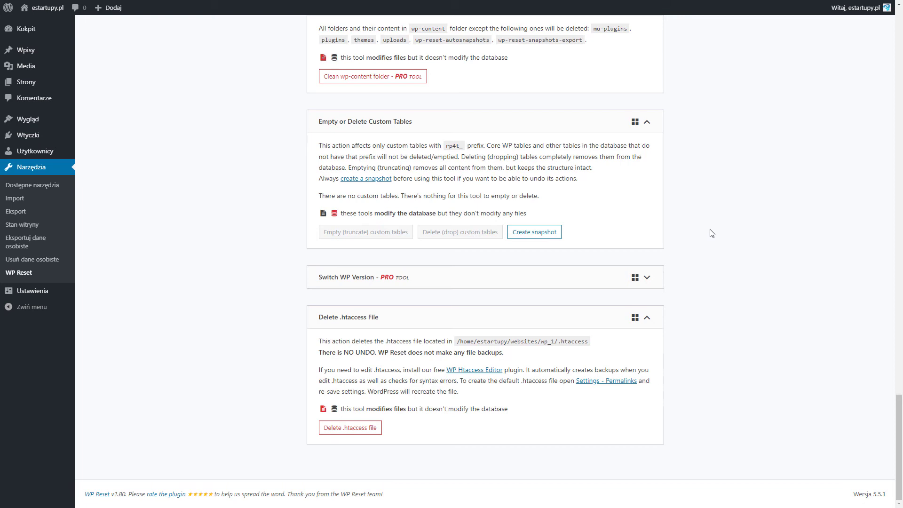
pyautogui.click(647, 280)
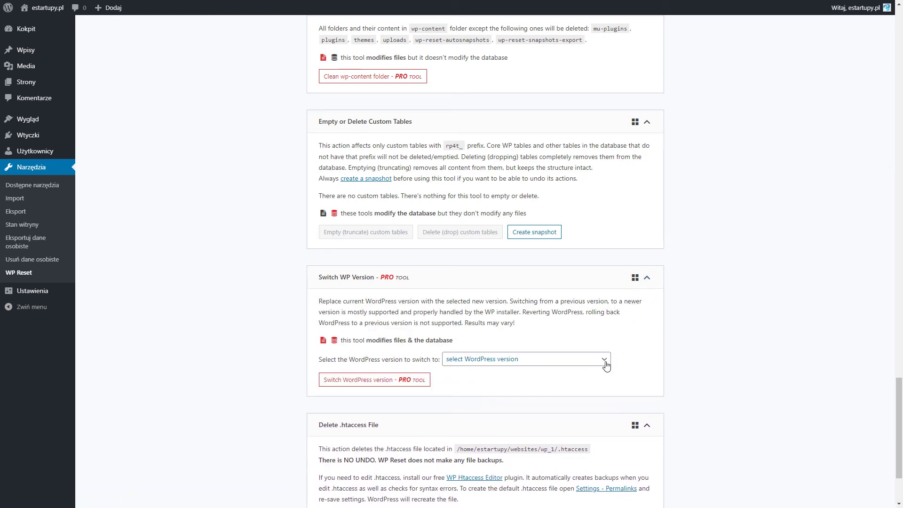
pyautogui.click(606, 364)
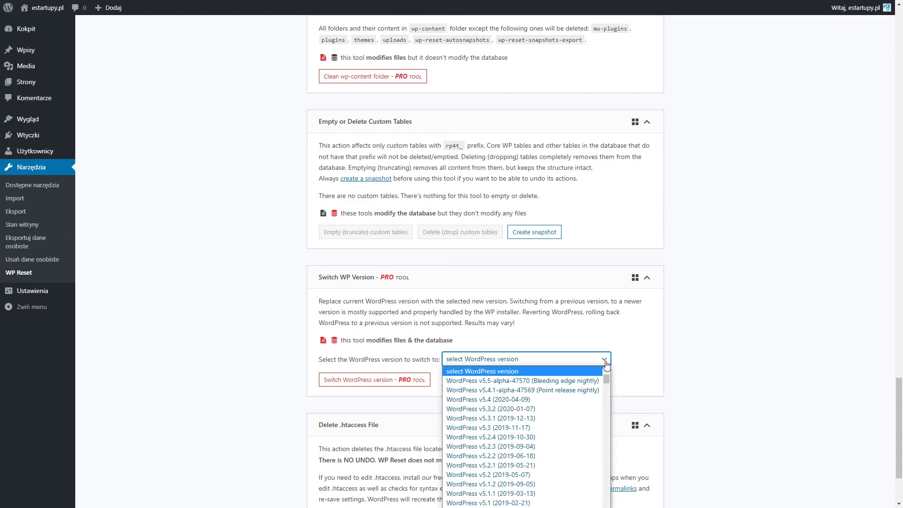
pyautogui.click(606, 365)
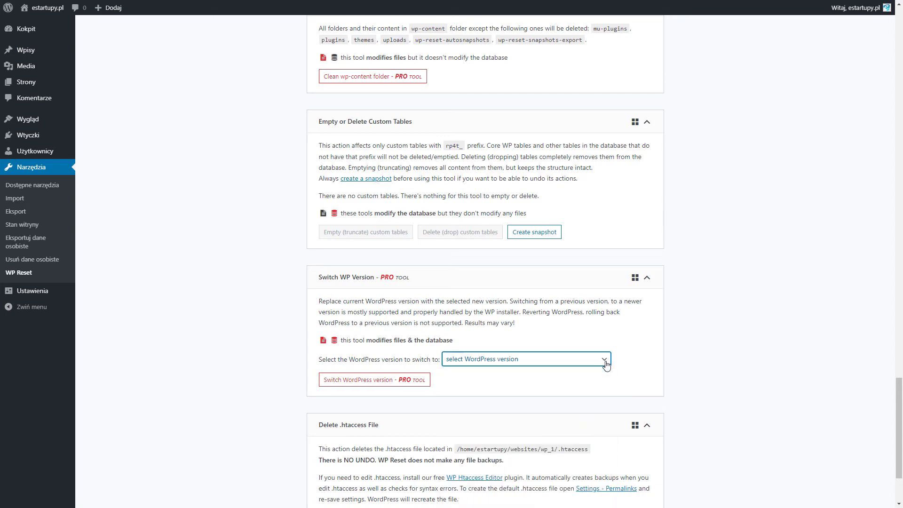
pyautogui.scroll(-3, 722, 360)
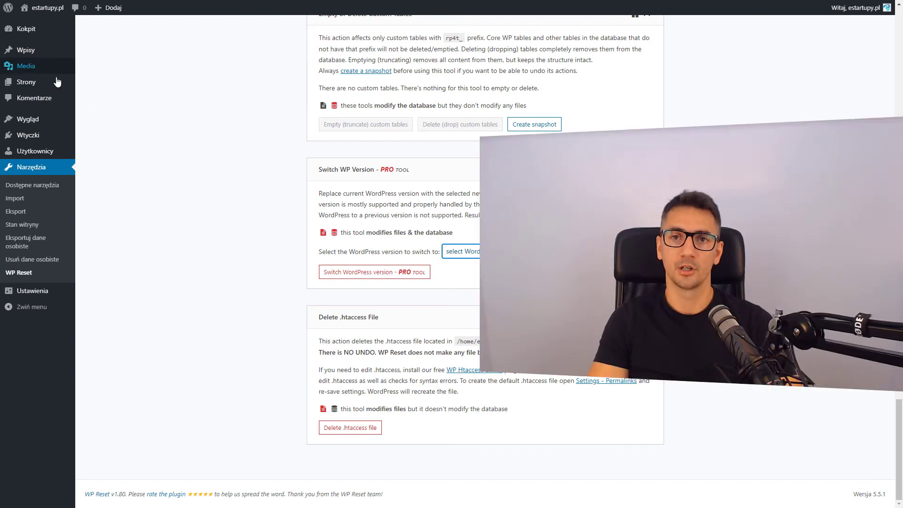
# Check the site's posts, media, pages, comments, themes, plugins and users after the cleanup
pyautogui.click(31, 52)
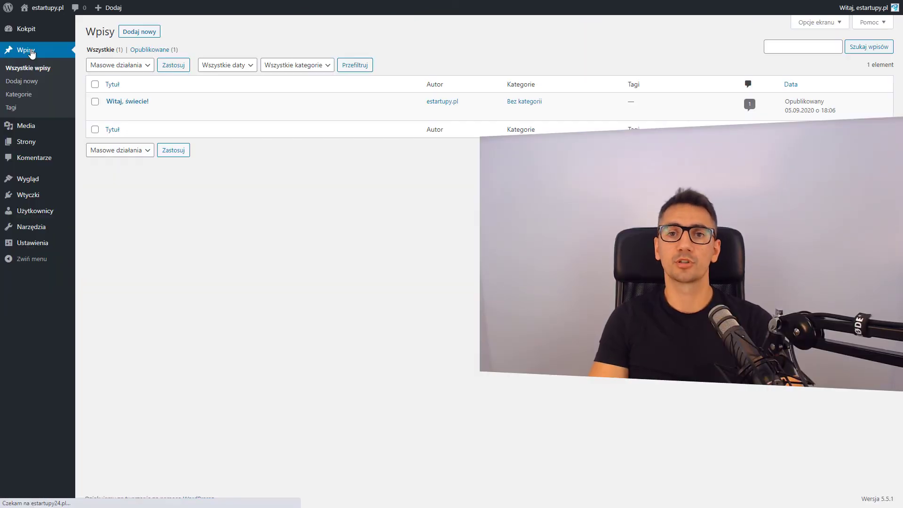
pyautogui.click(26, 125)
pyautogui.click(27, 117)
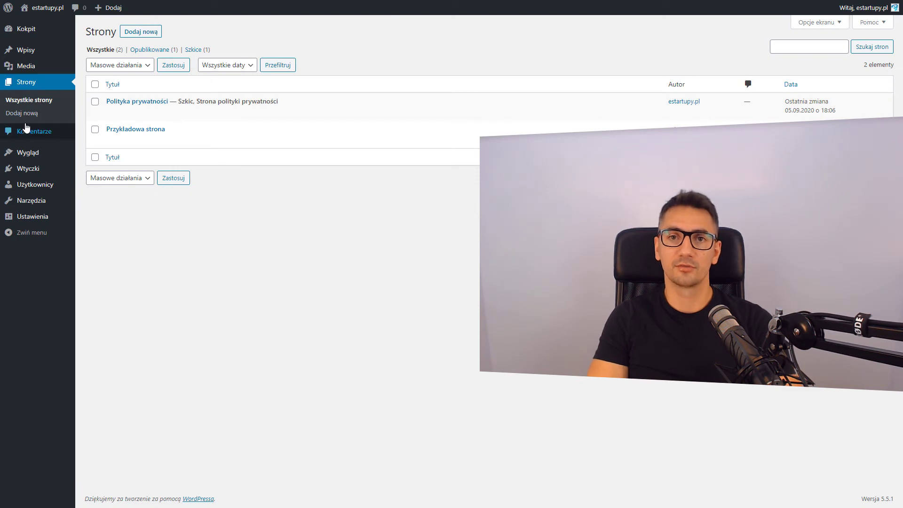
pyautogui.click(27, 130)
pyautogui.click(27, 122)
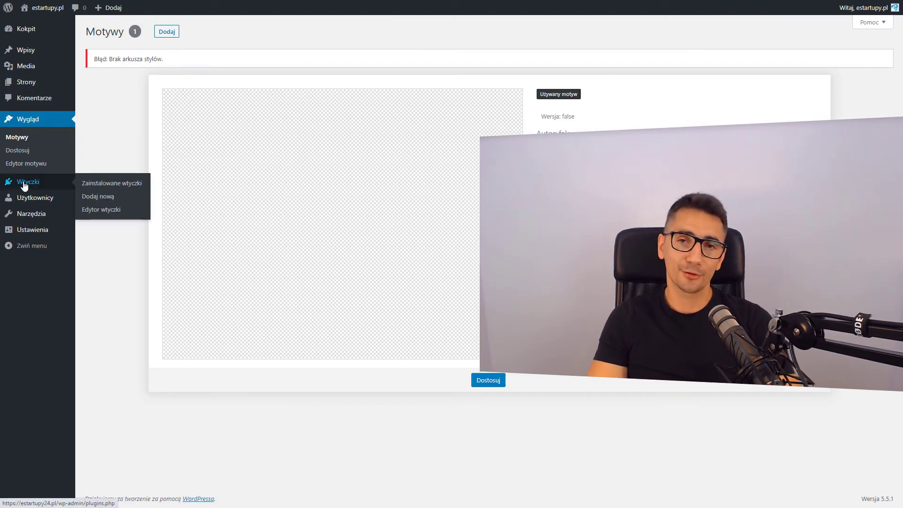
pyautogui.click(22, 186)
pyautogui.click(25, 202)
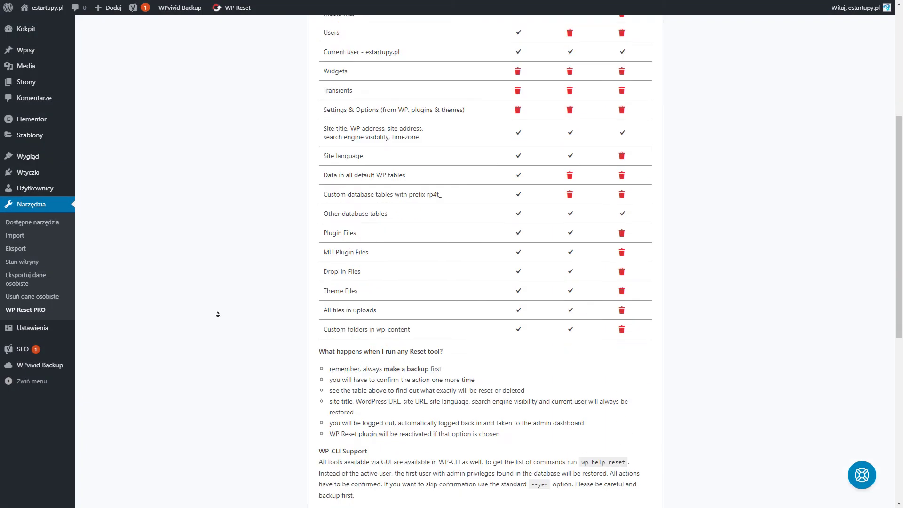
# Run the Nuclear Site Reset with WP Reset plugin reactivation enabled, entering "reset" as confirmation and approving the deletion of all custom files and data
pyautogui.scroll(-8, 218, 314)
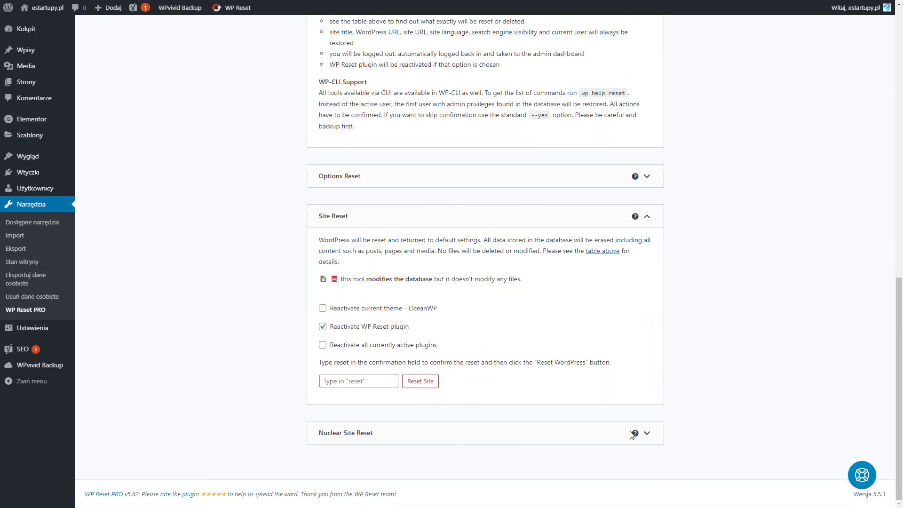
pyautogui.scroll(-3, 610, 430)
pyautogui.click(376, 445)
pyautogui.write('reset')
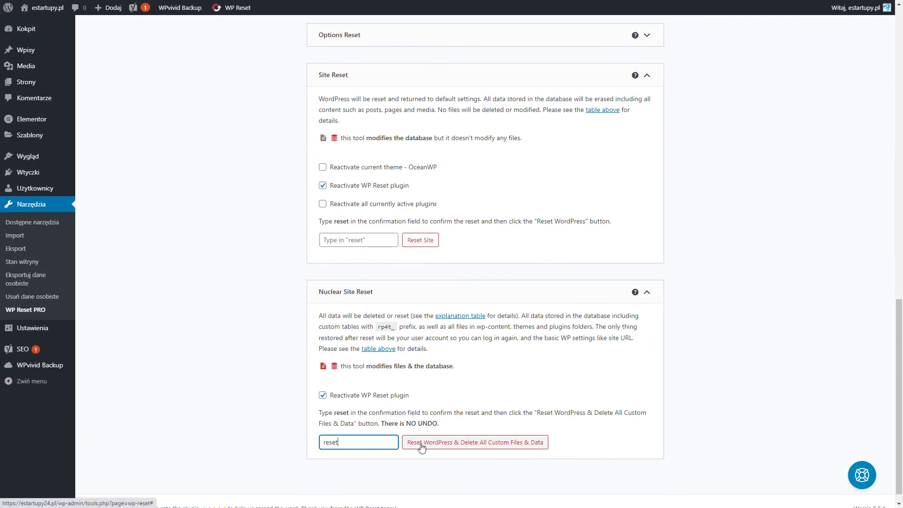
pyautogui.click(422, 444)
pyautogui.click(419, 329)
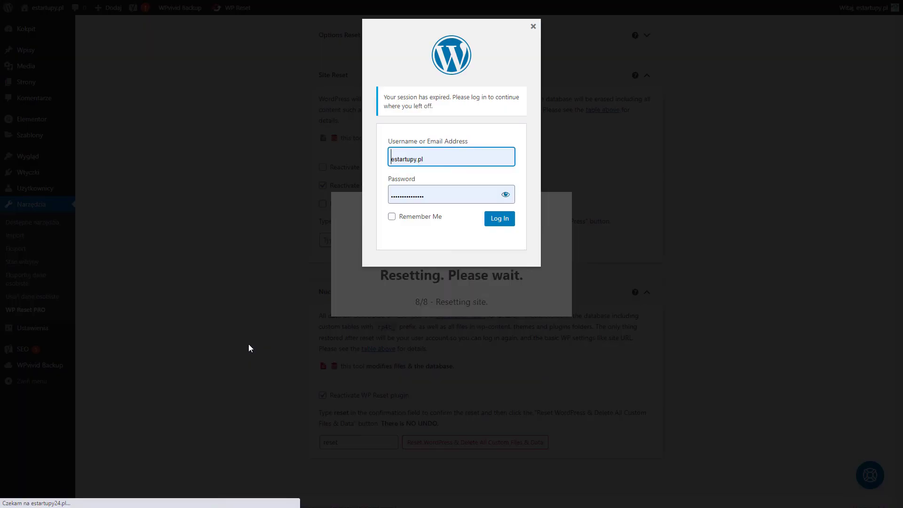
pyautogui.click(495, 42)
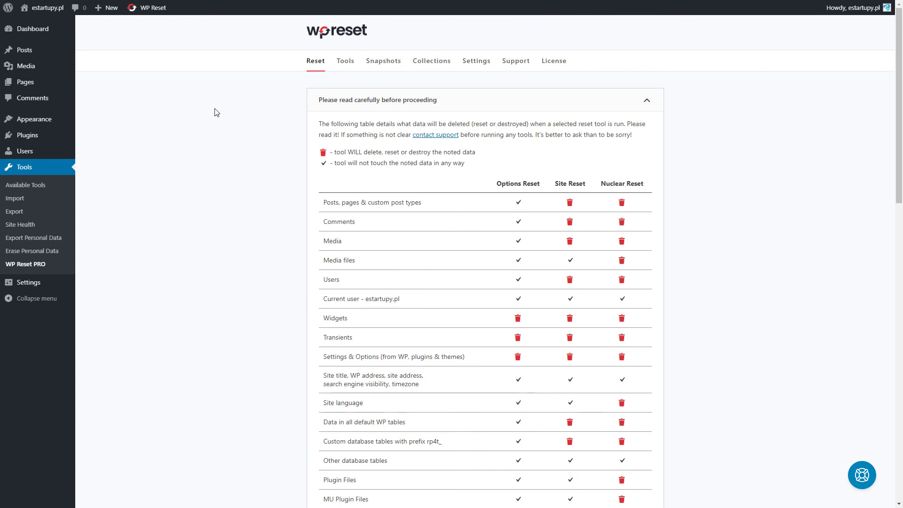
# Delete the OceanWP theme from the "Moja kolekcja" collection and approve the deletion
pyautogui.click(420, 67)
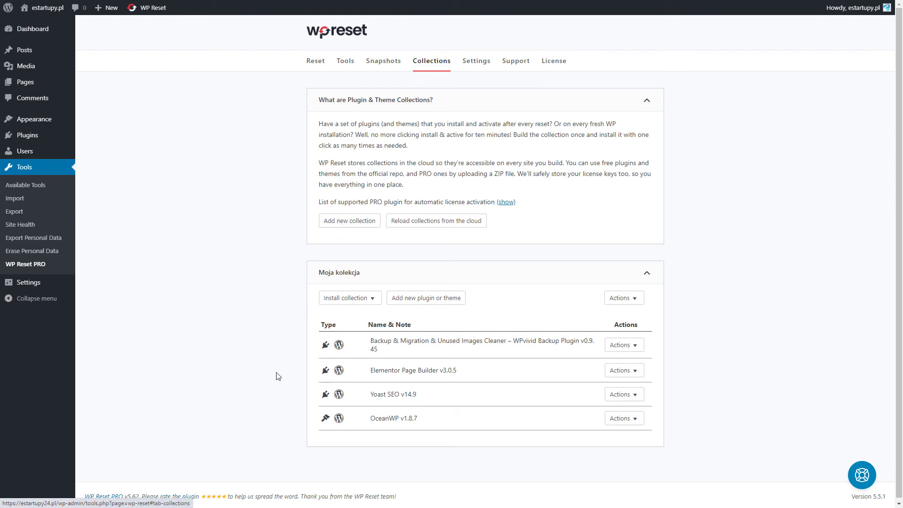
pyautogui.click(637, 422)
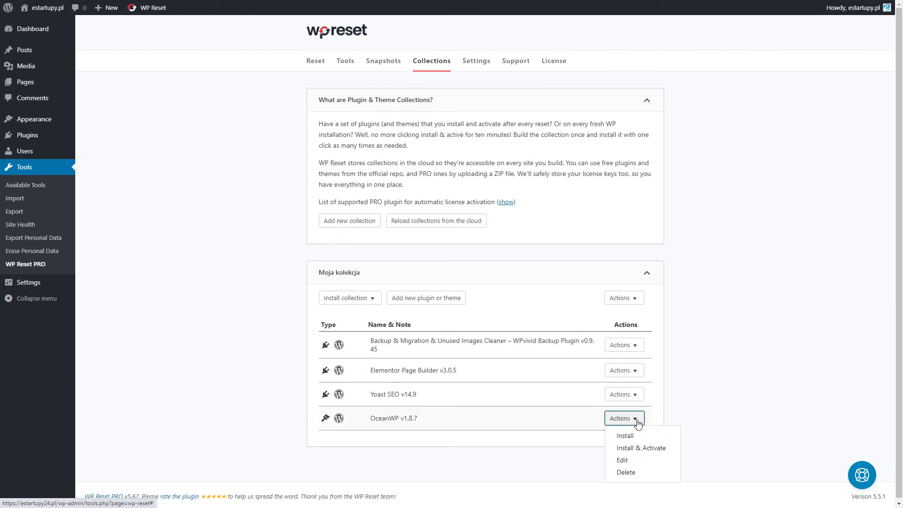
pyautogui.click(628, 474)
pyautogui.click(435, 323)
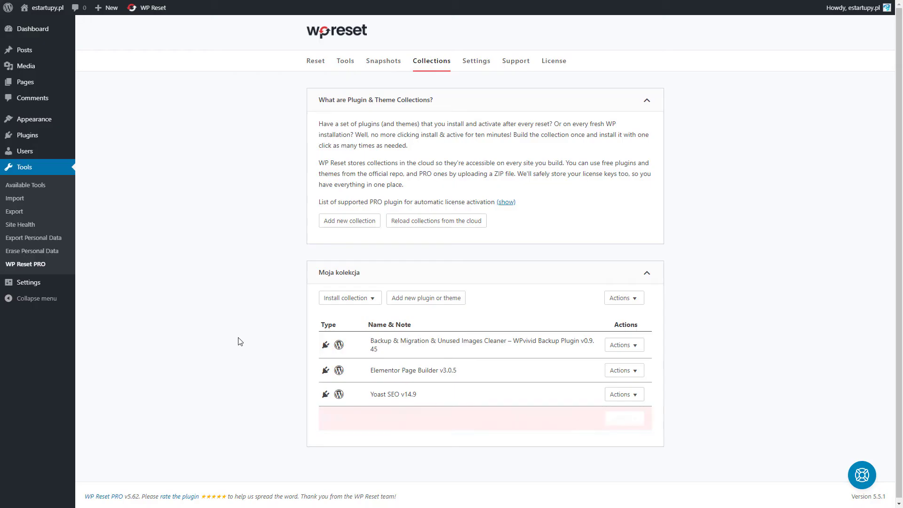
# Add the Astra theme from WP.org as a new item in the "Moja kolekcja" collection
pyautogui.click(432, 304)
pyautogui.click(433, 207)
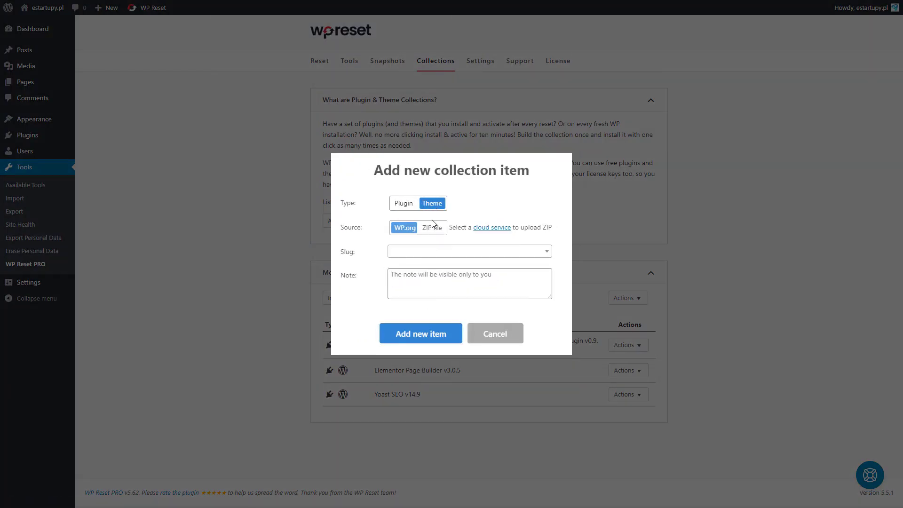
pyautogui.click(425, 253)
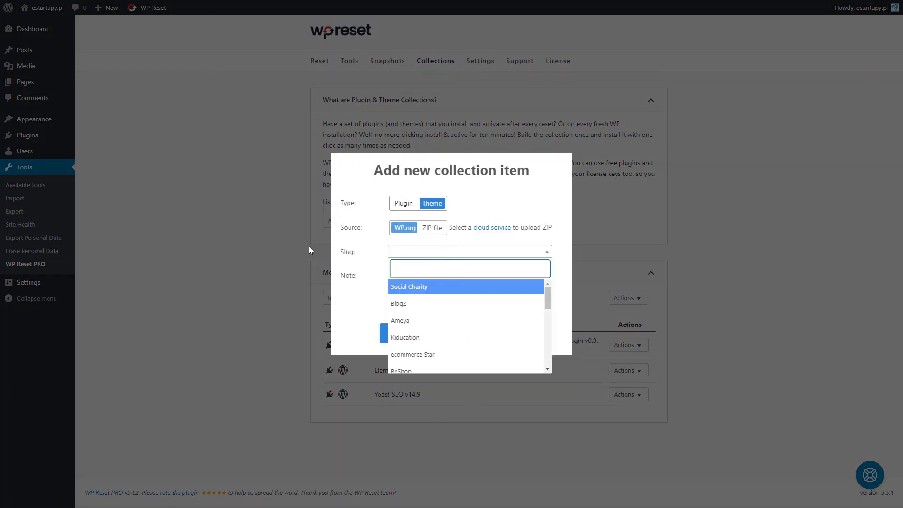
pyautogui.write('astra')
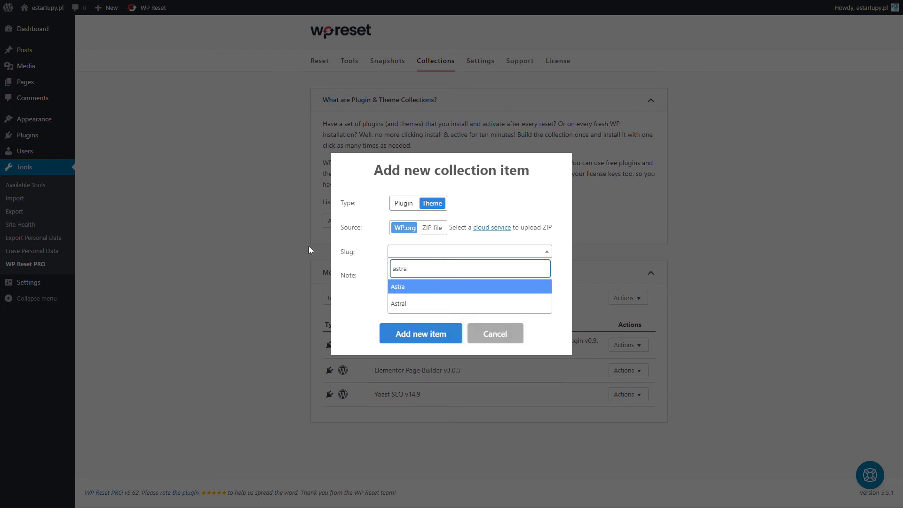
pyautogui.click(404, 288)
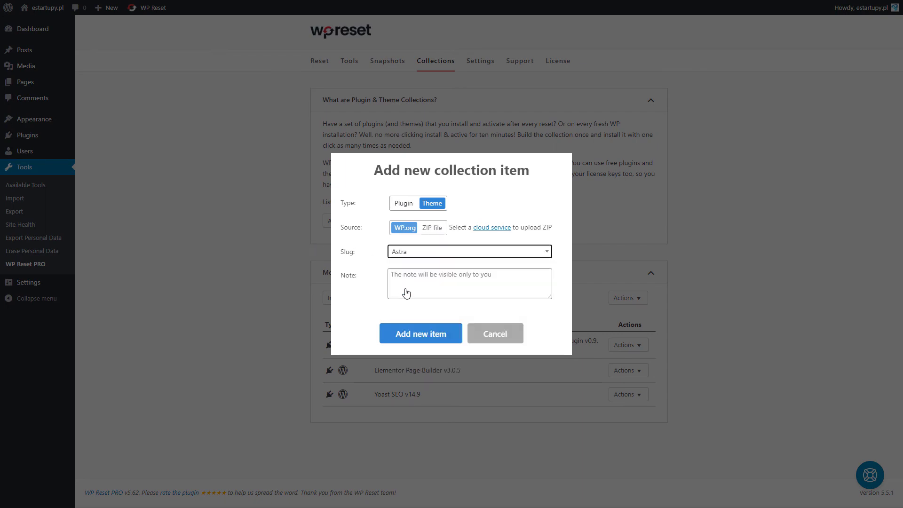
pyautogui.click(411, 335)
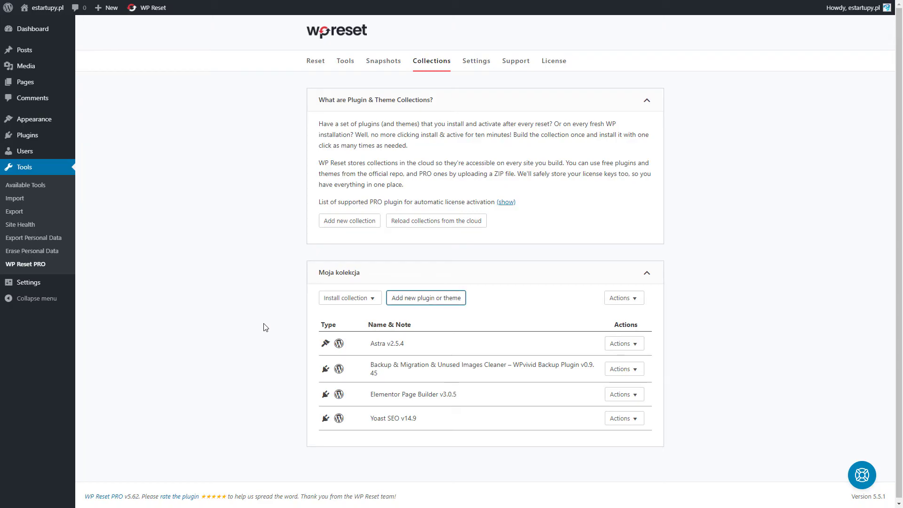
# Install and activate the whole "Moja kolekcja" collection without deleting the installed plugins and themes, and dismiss the completion message
pyautogui.click(375, 300)
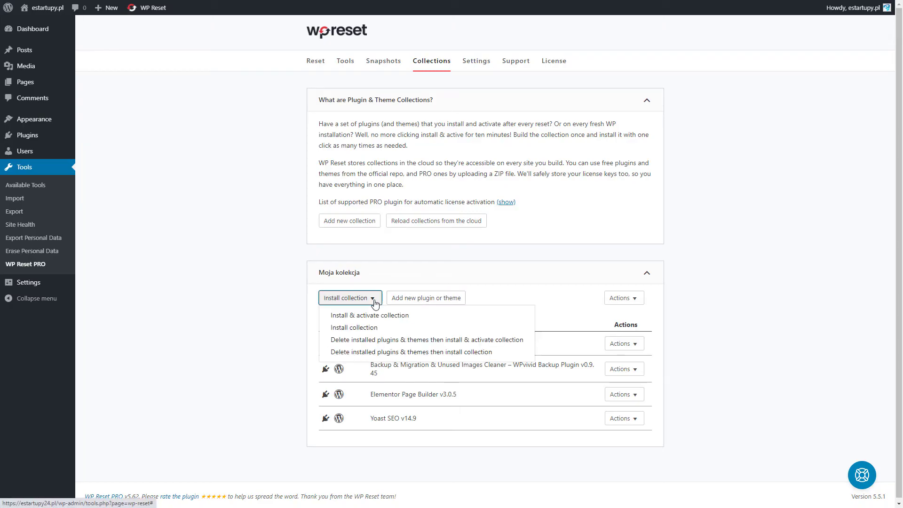
pyautogui.click(421, 318)
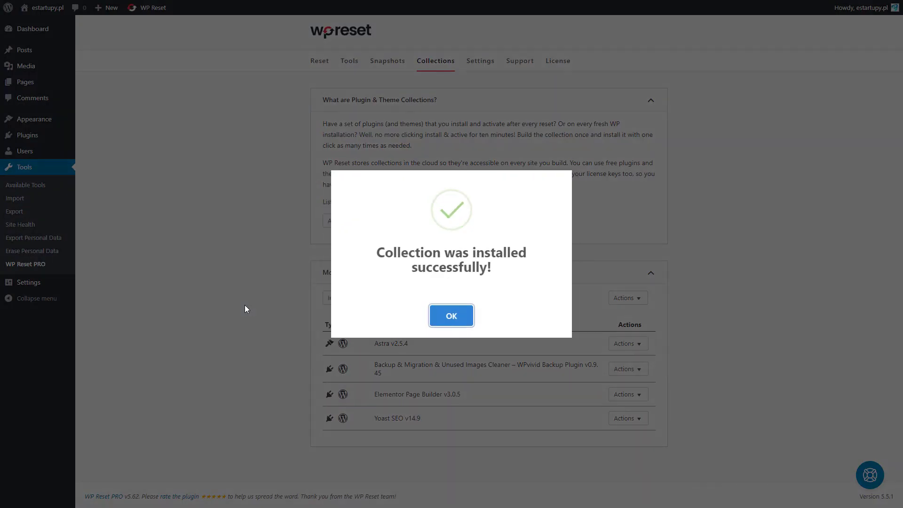
pyautogui.click(450, 317)
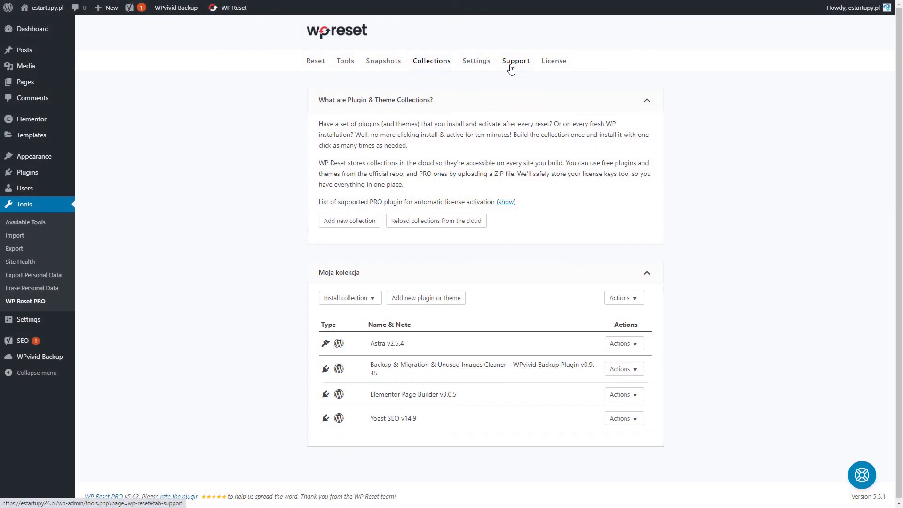
# Enable the emergency recovery script and log in to its recovery page by pasting the generated script password
pyautogui.click(512, 70)
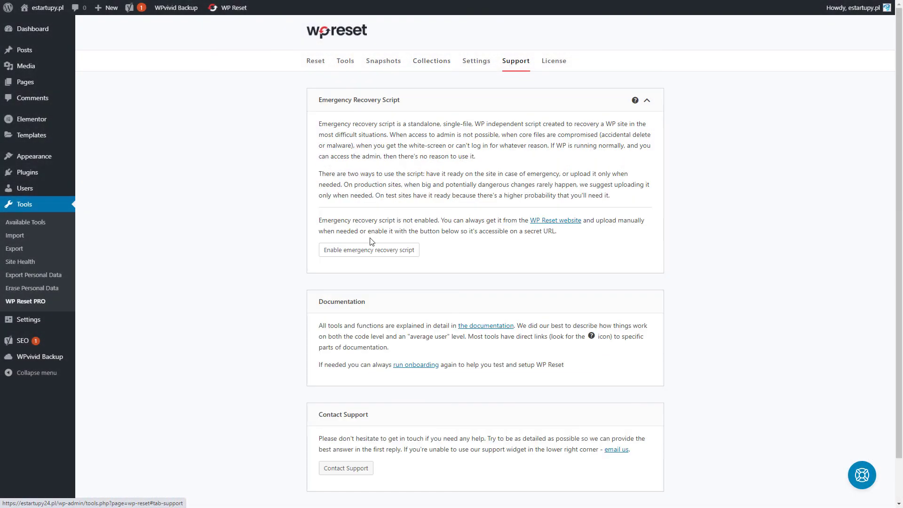
pyautogui.click(355, 255)
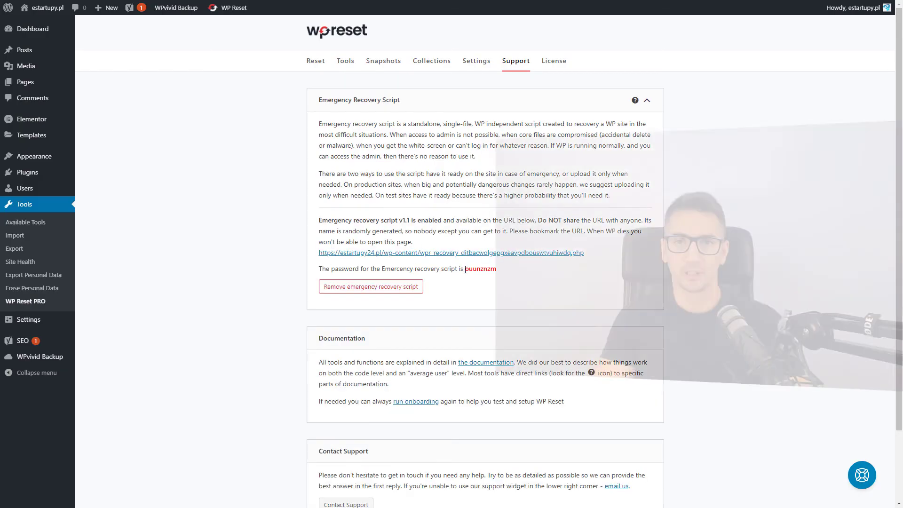
pyautogui.moveTo(465, 270); pyautogui.dragTo(497, 270)
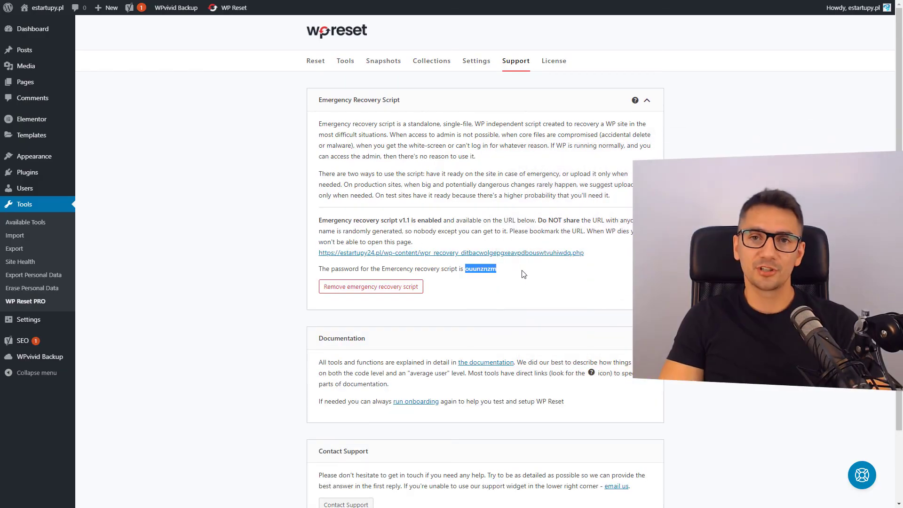
pyautogui.click(524, 258)
pyautogui.click(362, 84)
pyautogui.hotkey('ctrl', 'v')
pyautogui.click(346, 105)
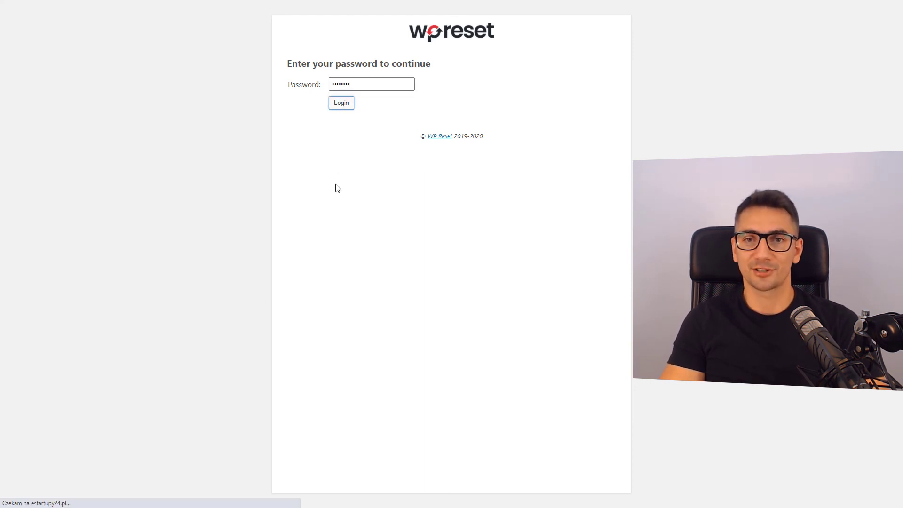